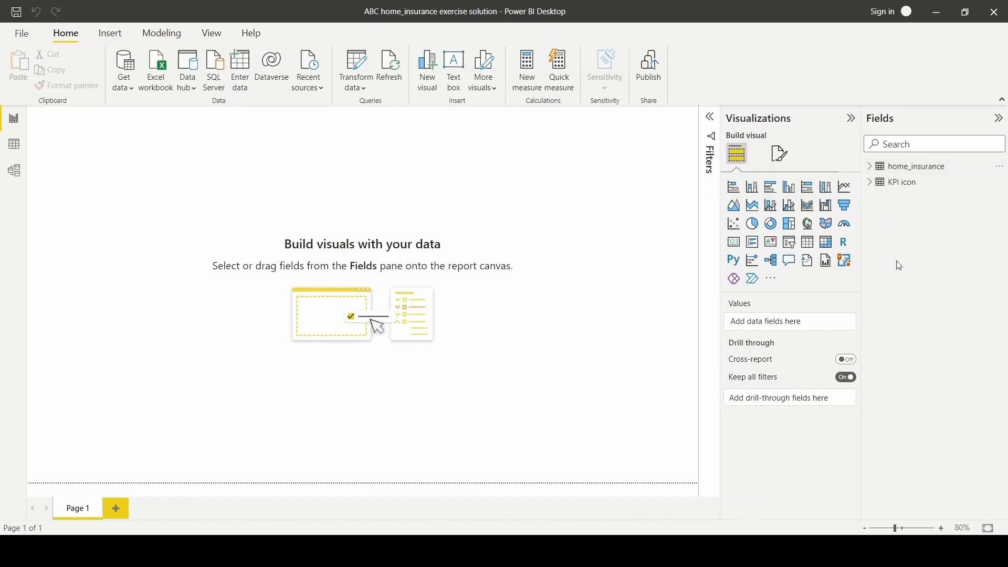
Show the home_insurance table's rows in Data view, briefly checking the KPI icon table.
left_click(905, 172)
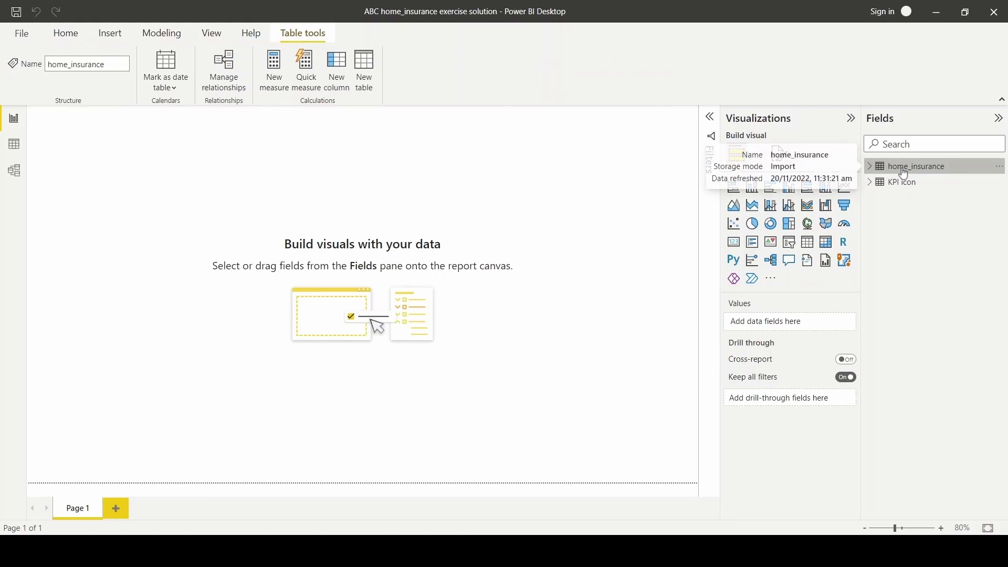
left_click(16, 153)
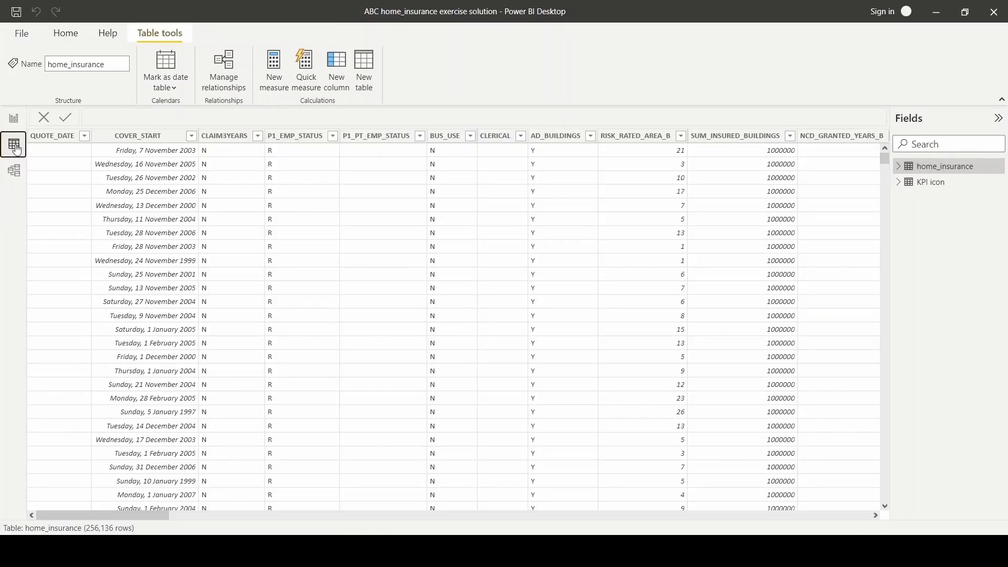
left_click(356, 516)
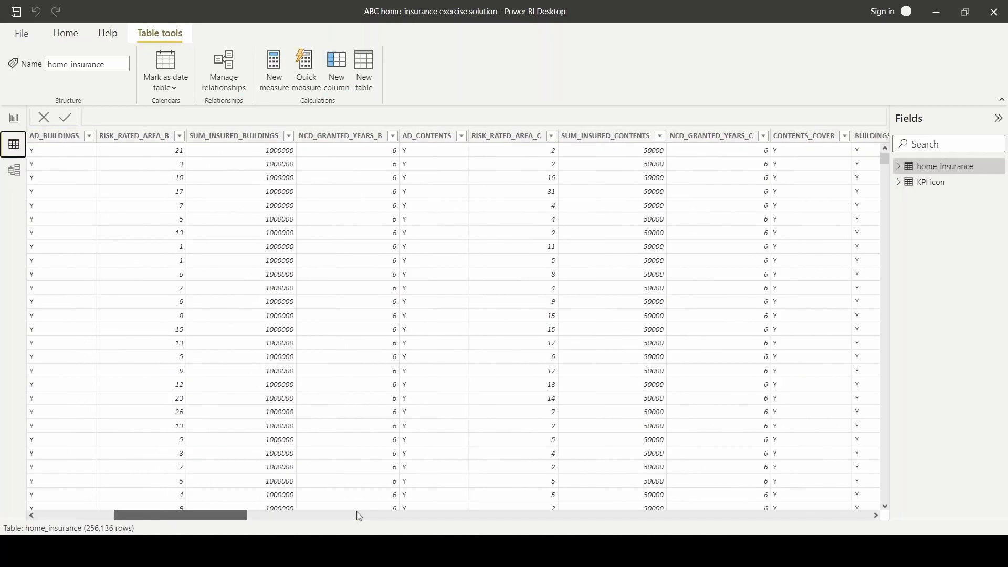
left_click(924, 183)
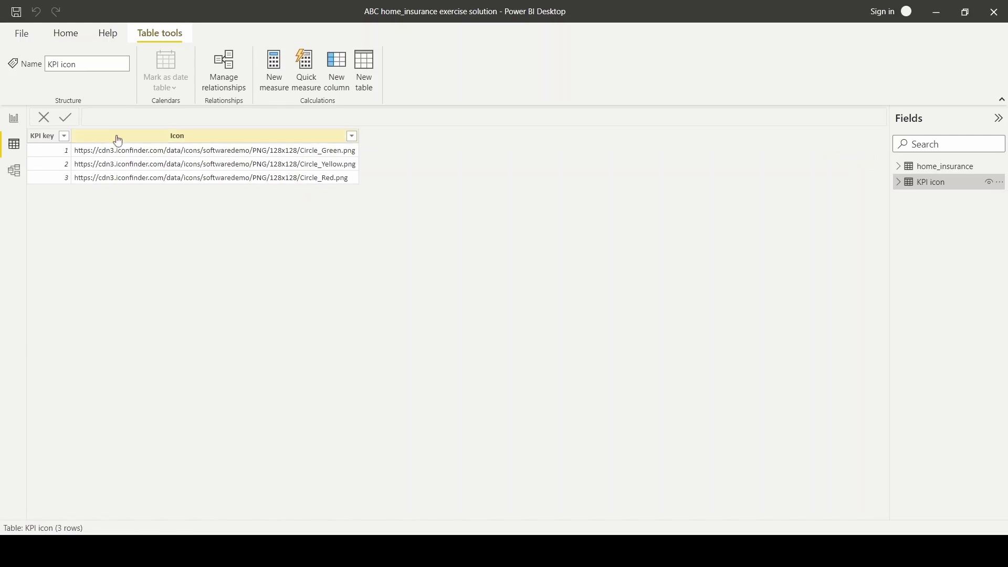
left_click(944, 166)
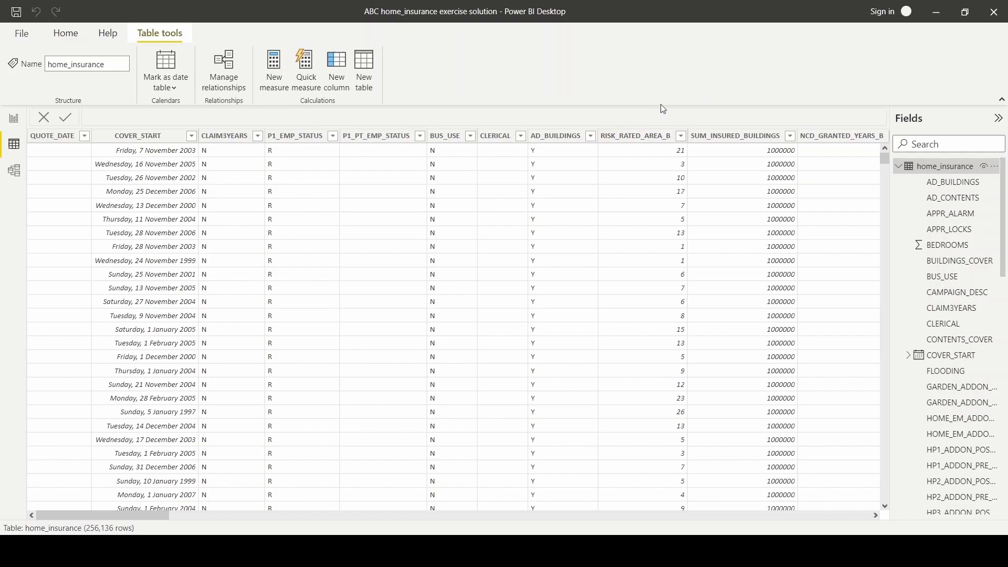
Select the RISK_RATED_AREA_B and COVER_START columns in home_insurance.
left_click(646, 141)
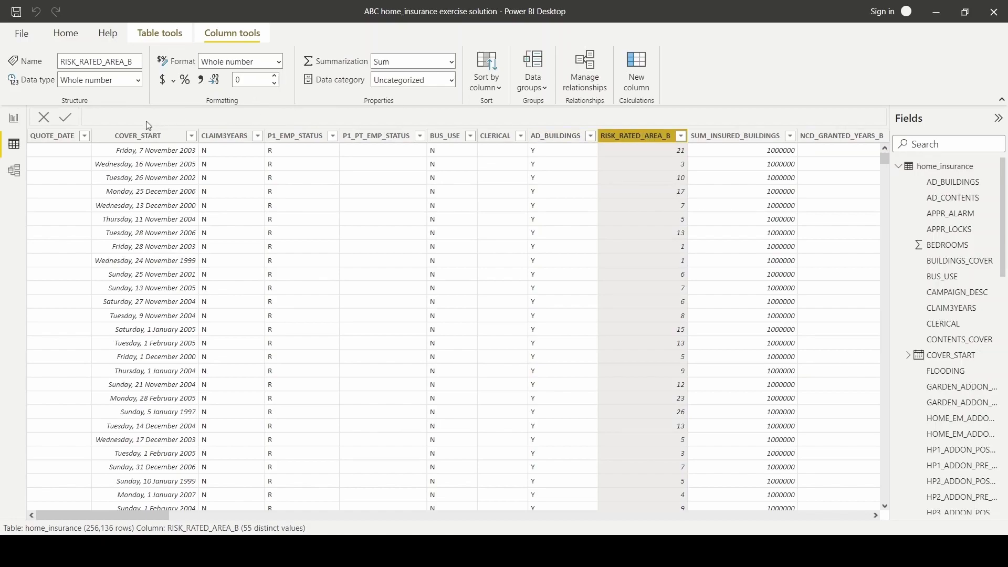
left_click(144, 139)
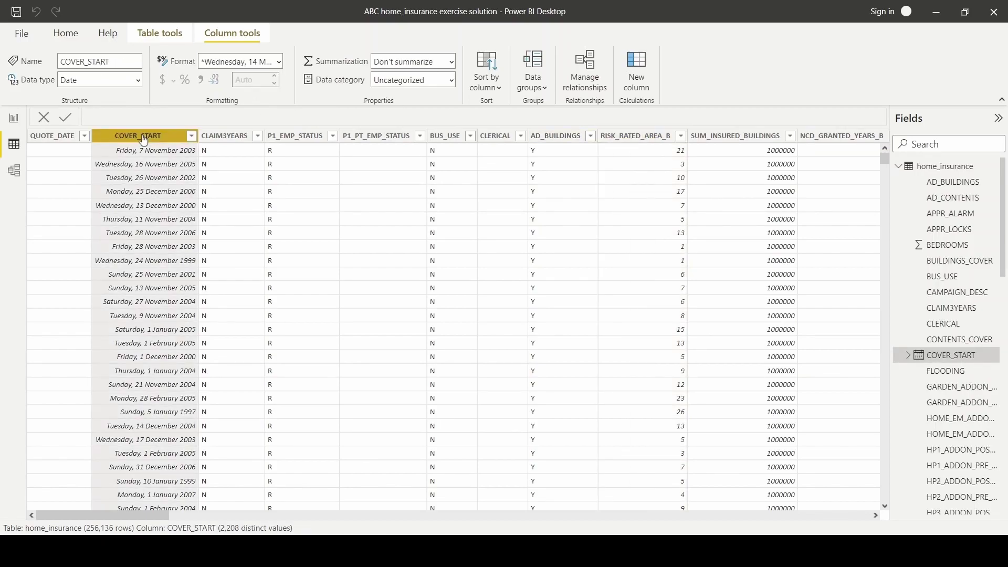
left_click(65, 33)
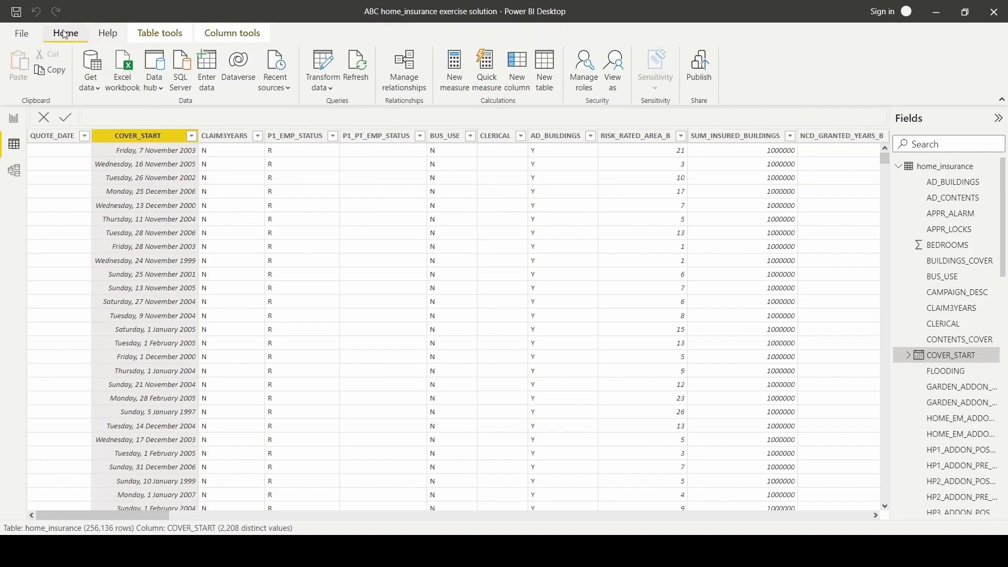
In Power Query, split COVER_START by the '/' delimiter at each occurrence into three columns.
left_click(323, 84)
left_click(362, 114)
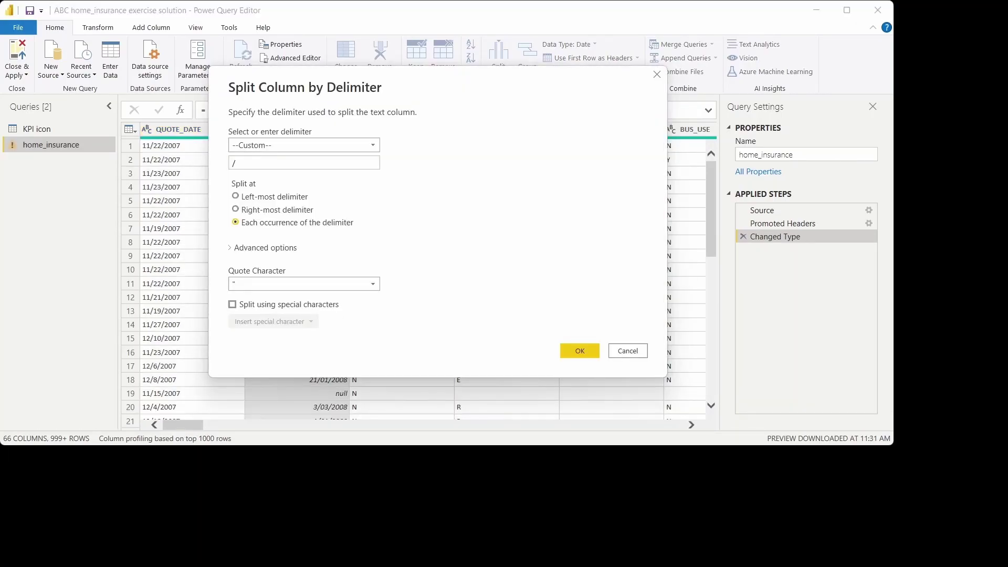
left_click(304, 163)
left_click(580, 351)
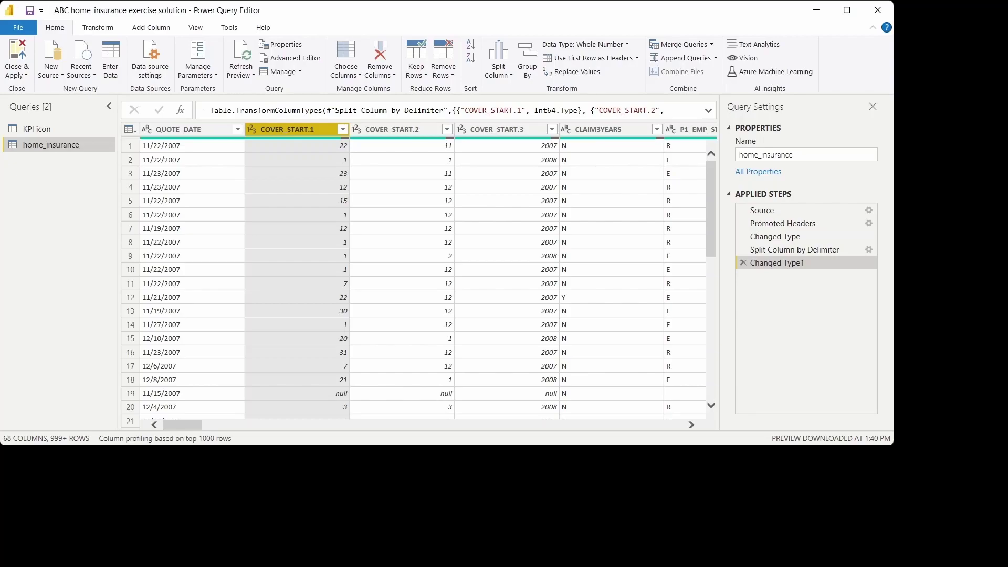
Rename the COVER_START.3 year column to COVER_YEAR.
left_click(496, 129)
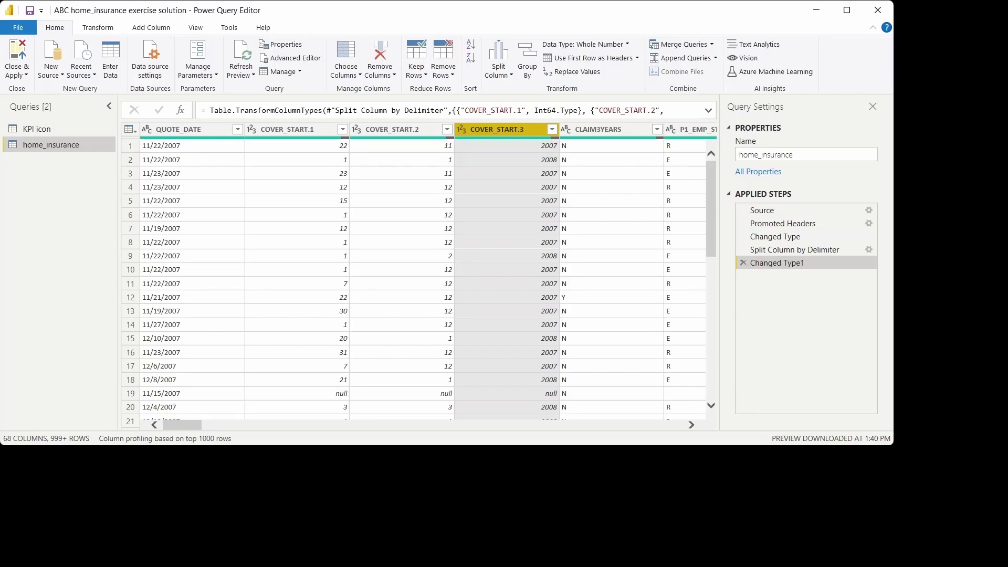
key("F2")
key("End")
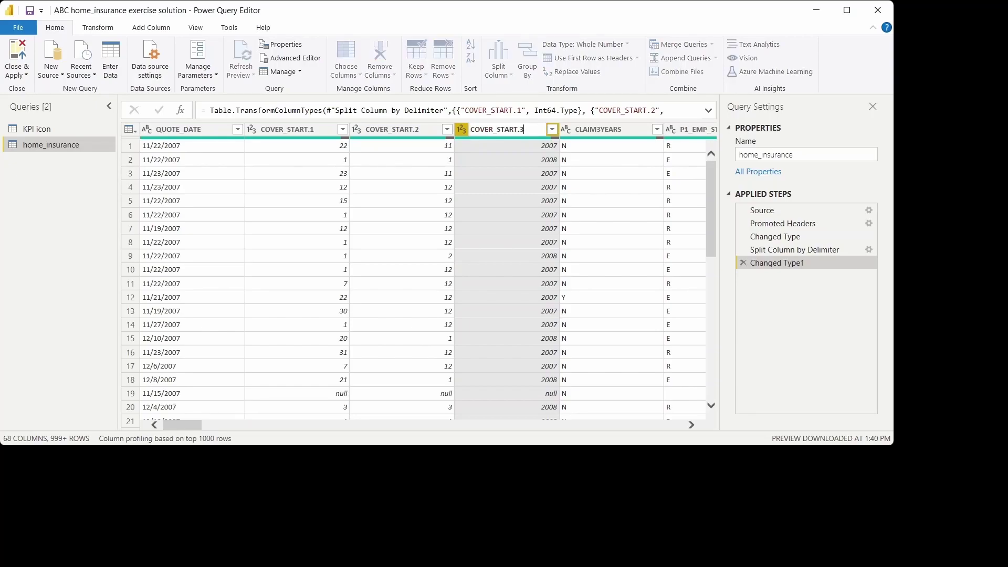
key("BackSpace")
key("BackSpace")
key("BackSpace")
key("BackSpace")
key("BackSpace")
key("BackSpace")
key("BackSpace")
type("YEAR")
key("Return")
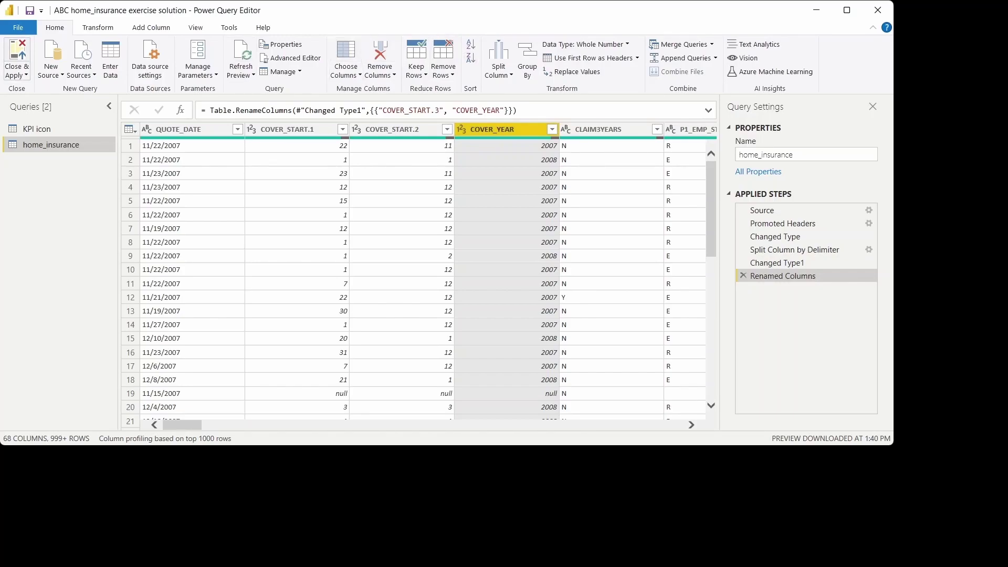
Close & Apply the query so COVER_START.1, COVER_START.2 and COVER_YEAR load into home_insurance.
left_click(16, 52)
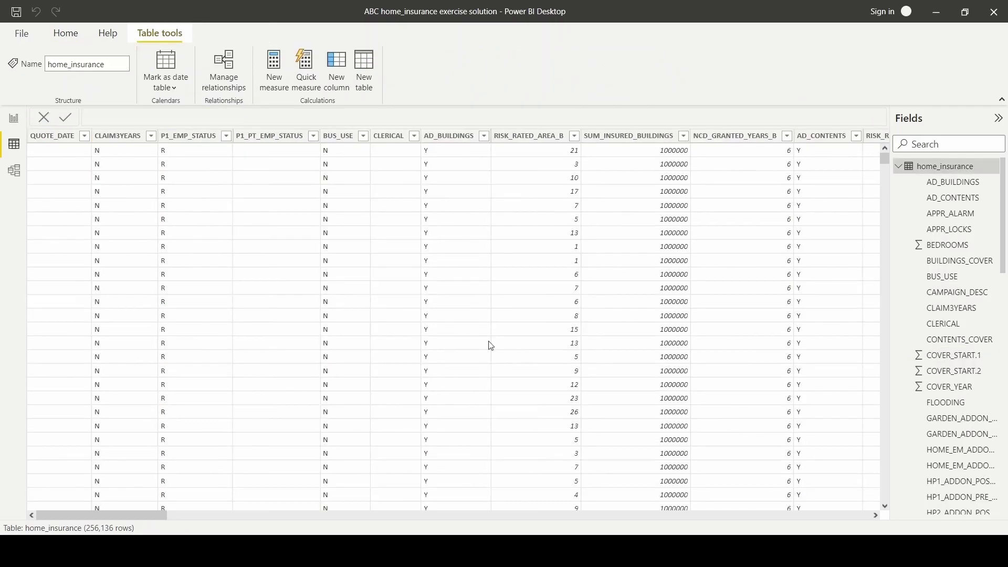
left_click_drag(151, 520, 102, 516)
Create a new measure in home_insurance named RiskBAverage.
right_click(937, 172)
left_click(876, 177)
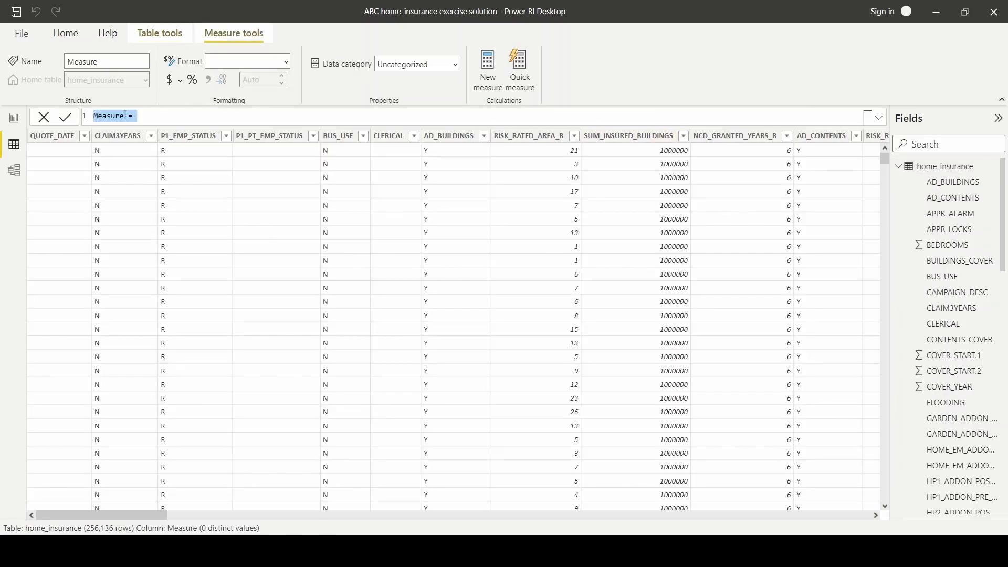
left_click(125, 114)
key("BackSpace")
key("BackSpace")
key("BackSpace")
key("BackSpace")
key("BackSpace")
key("BackSpace")
key("BackSpace")
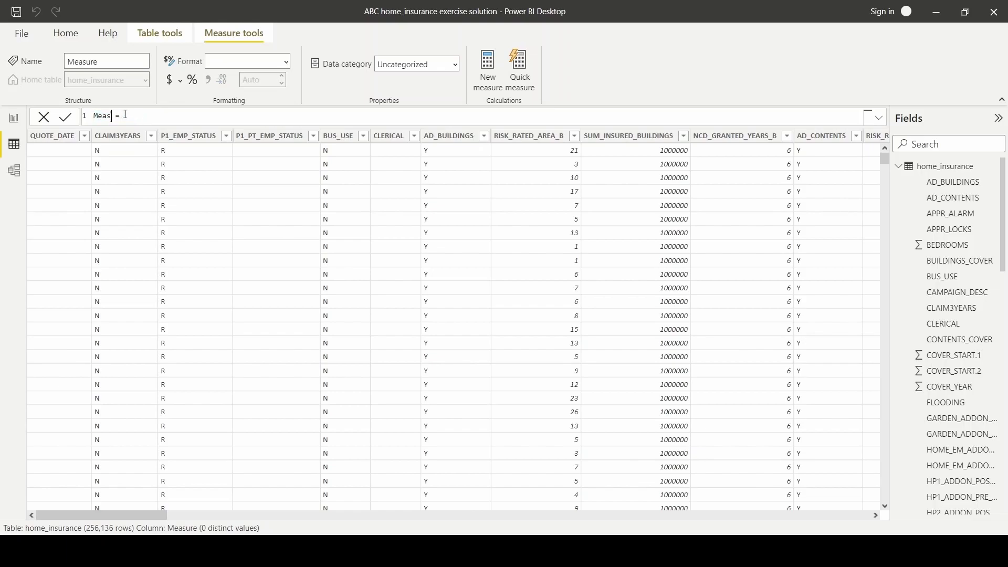
type("RiskBAverage")
Define RiskBAverage as AVERAGE(home_insurance[RISK_RATED_AREA_B]) and commit it.
left_click(166, 117)
type("Aver")
key("BackSpace")
key("BackSpace")
key("BackSpace")
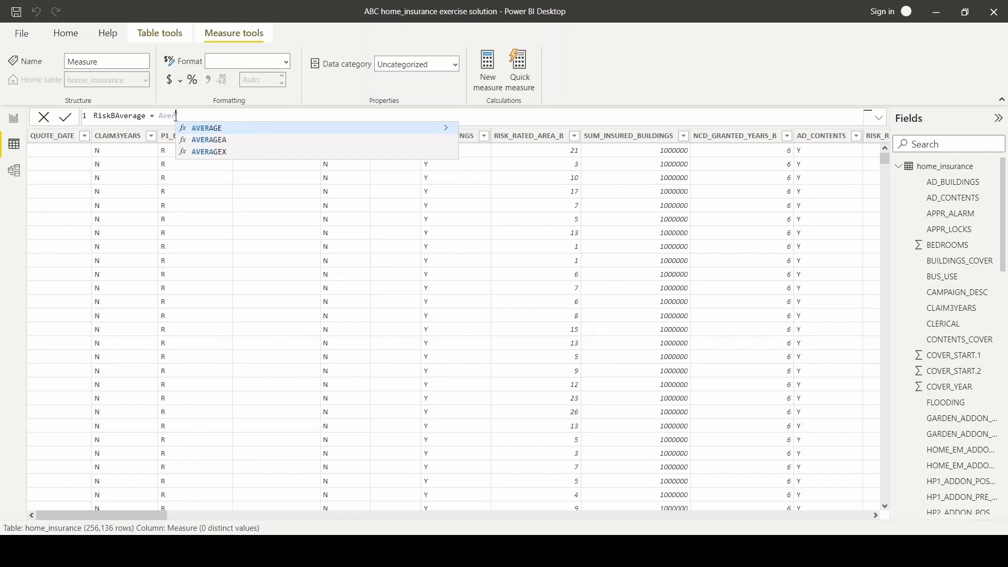
type("verage")
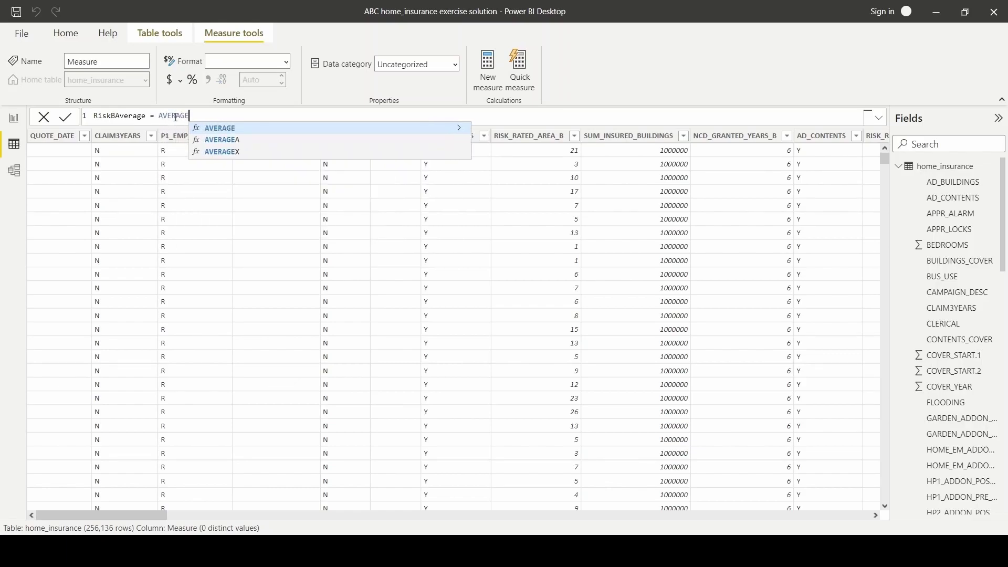
key("Tab")
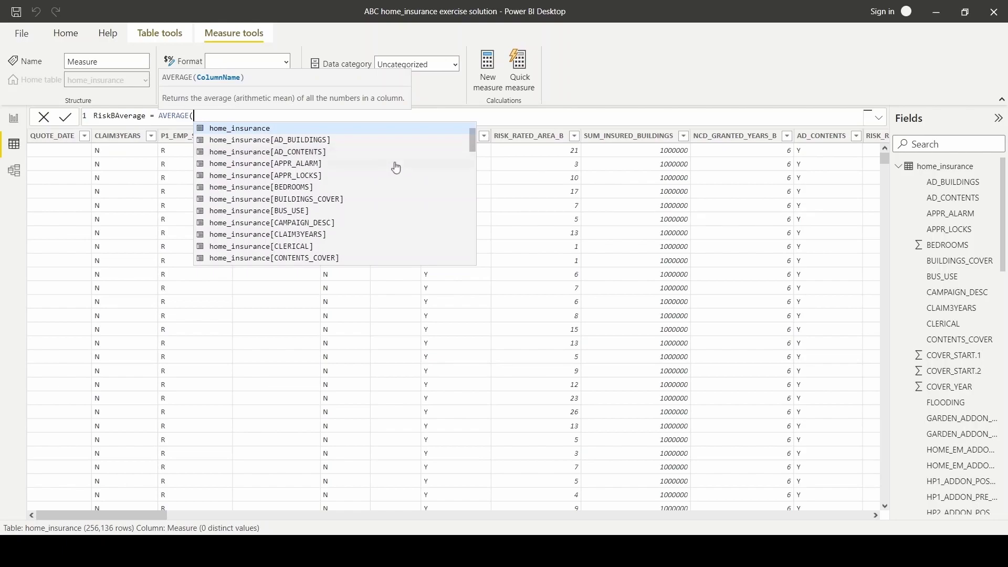
left_click_drag(475, 147, 474, 149)
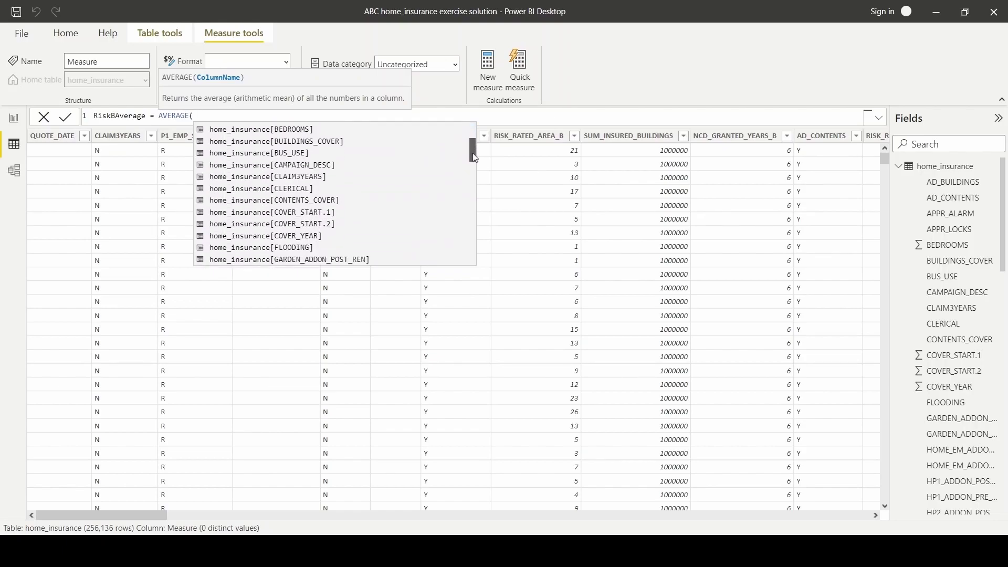
left_click_drag(474, 158, 504, 253)
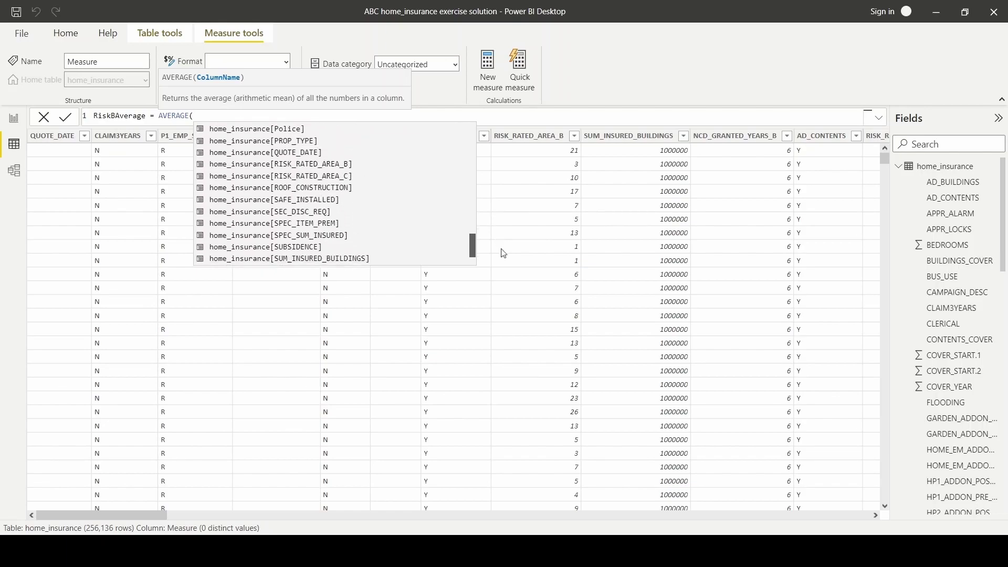
left_click(362, 165)
type(")")
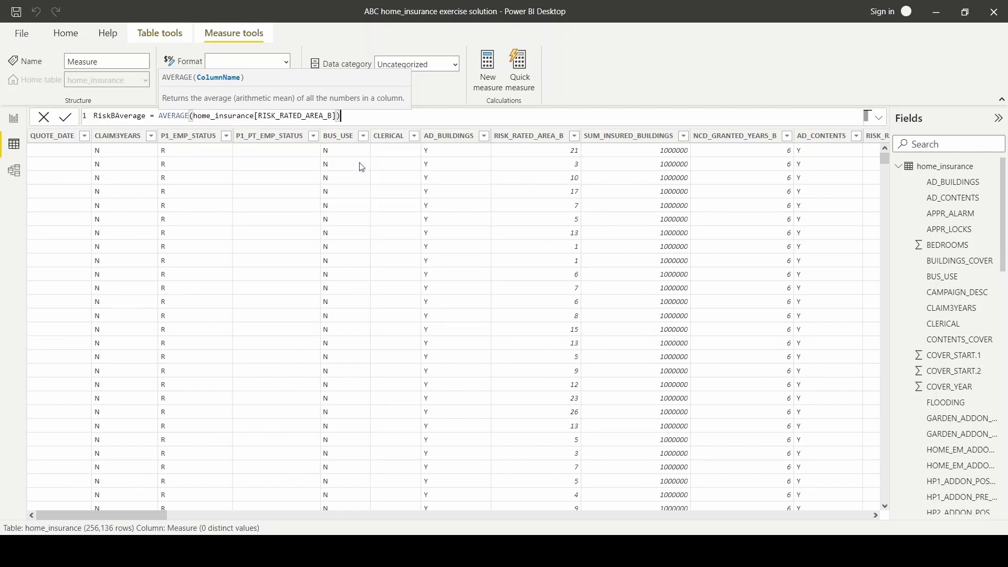
key("Return")
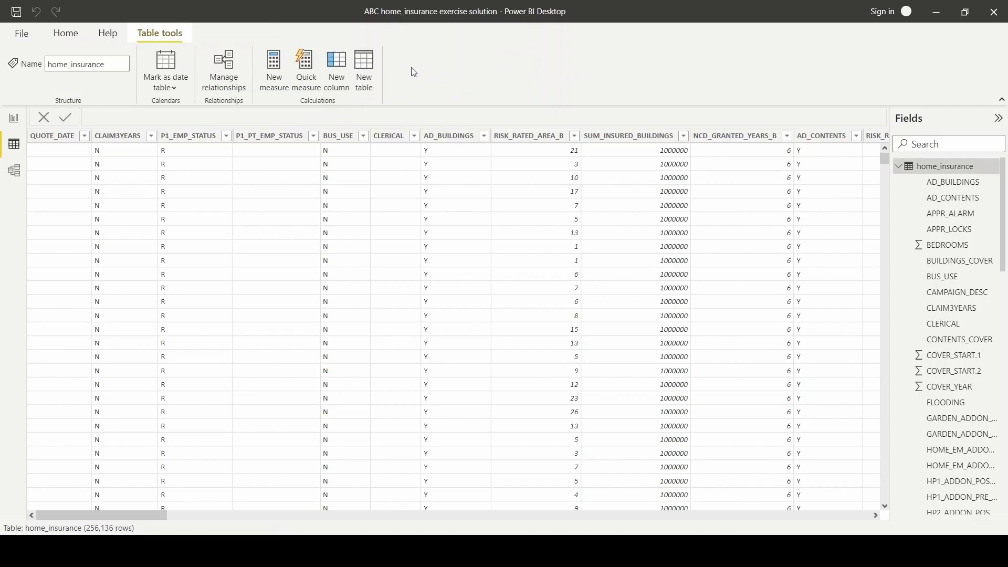
Start a MeasureByYear table as SUMMARIZE of home_insurance grouped by COVER_YEAR.
left_click(368, 69)
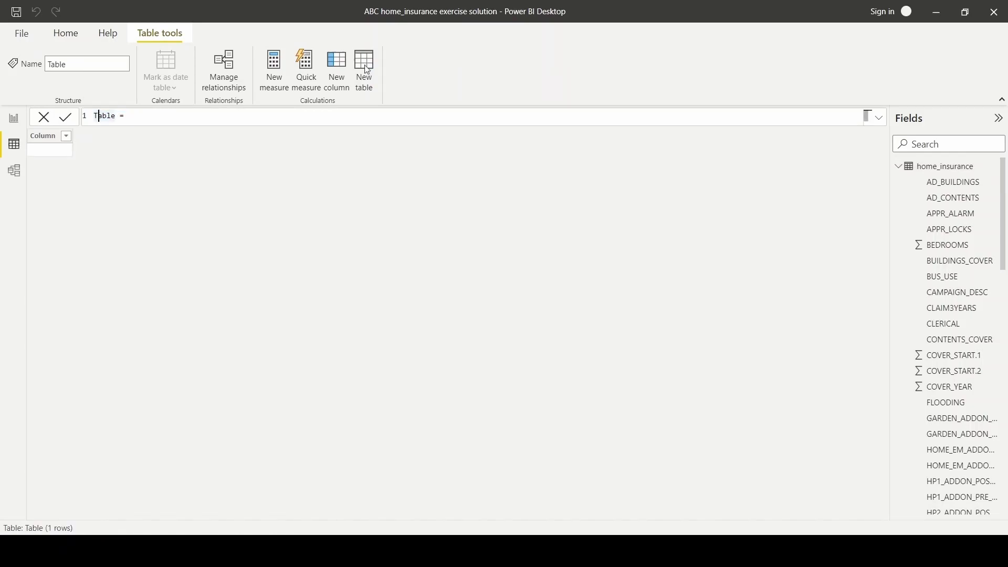
key("BackSpace")
key("BackSpace")
key("BackSpace")
key("BackSpace")
key("BackSpace")
type("MeasureByYear")
key("End")
type("Su")
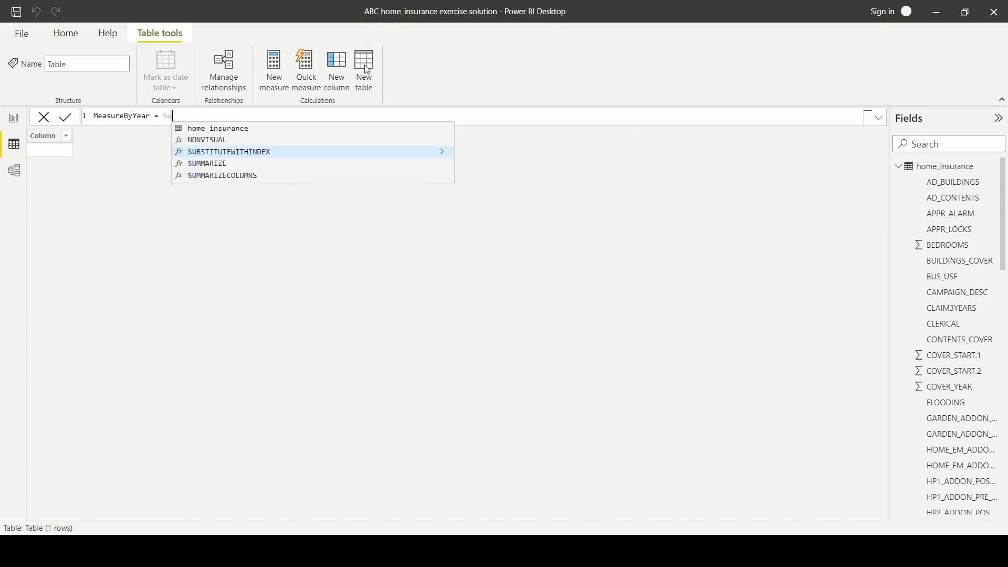
left_click(286, 164)
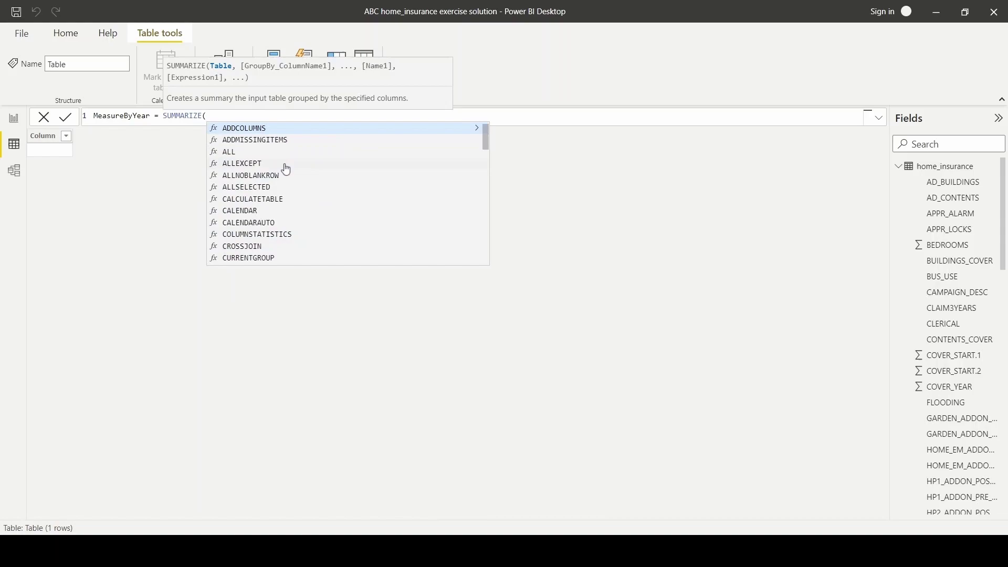
type("h")
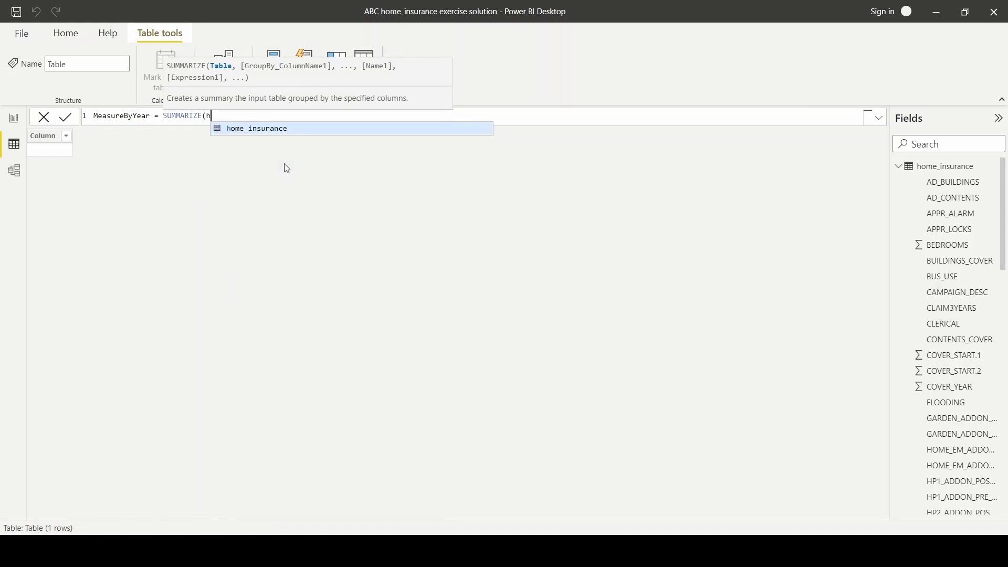
left_click(274, 130)
type(",")
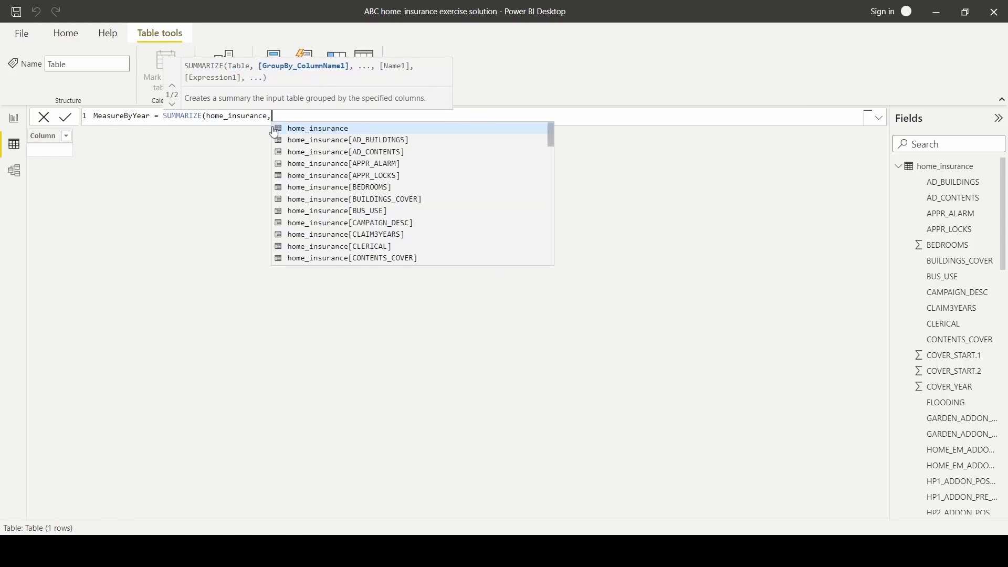
type("home_i")
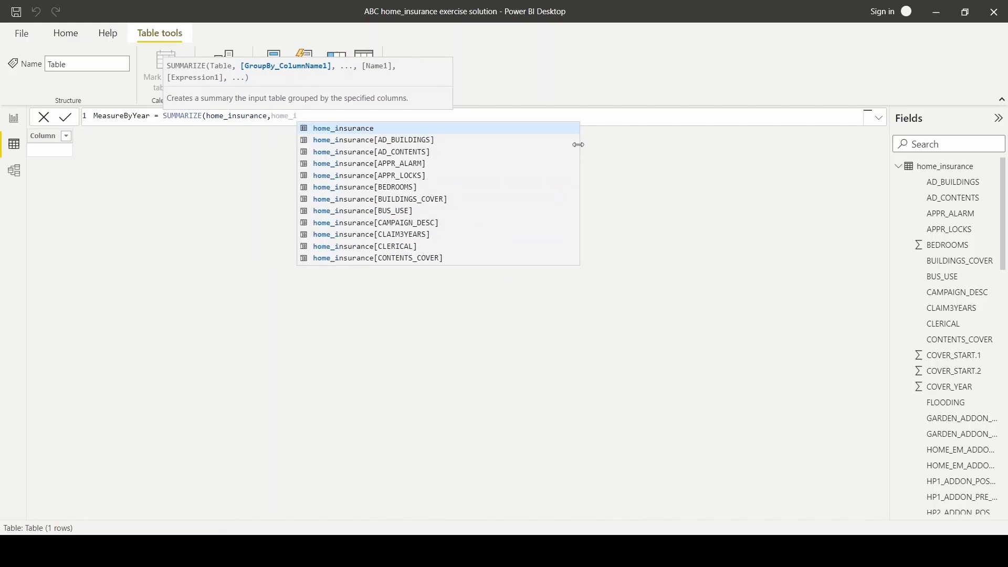
left_click_drag(577, 142, 563, 164)
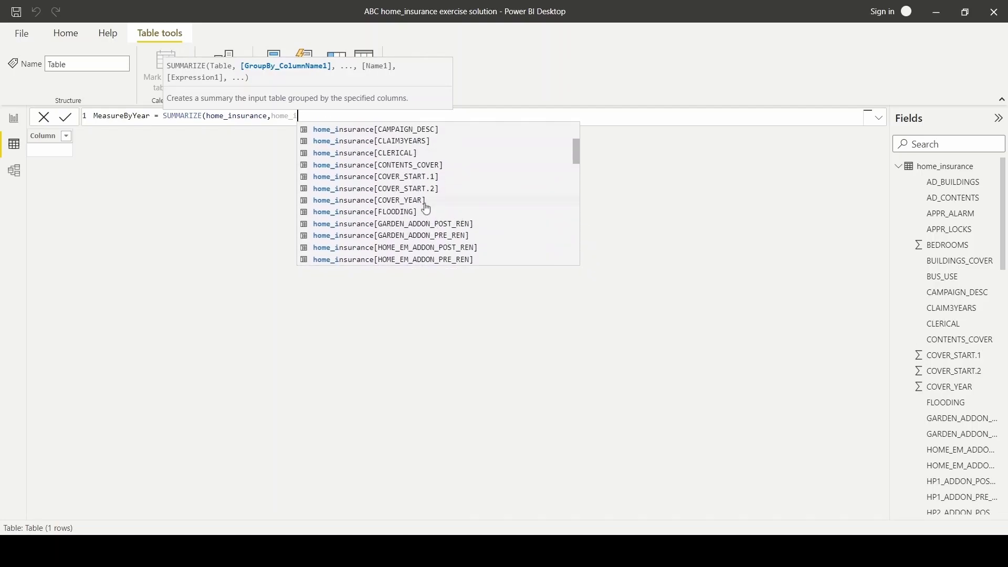
left_click(426, 205)
Add a "RiskBAve" summary column from the RiskBAverage measure and create the table.
type(",")
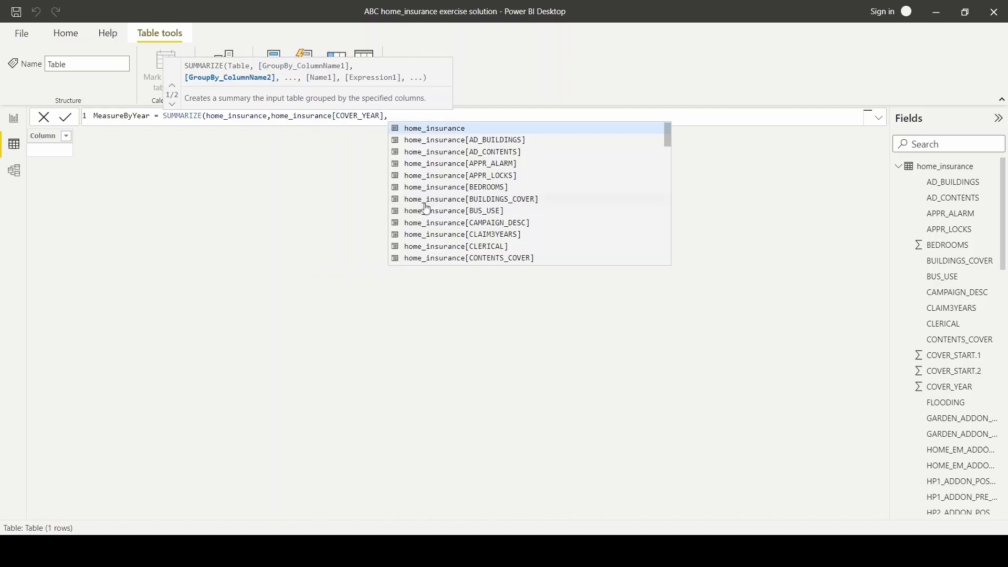
type("\"")
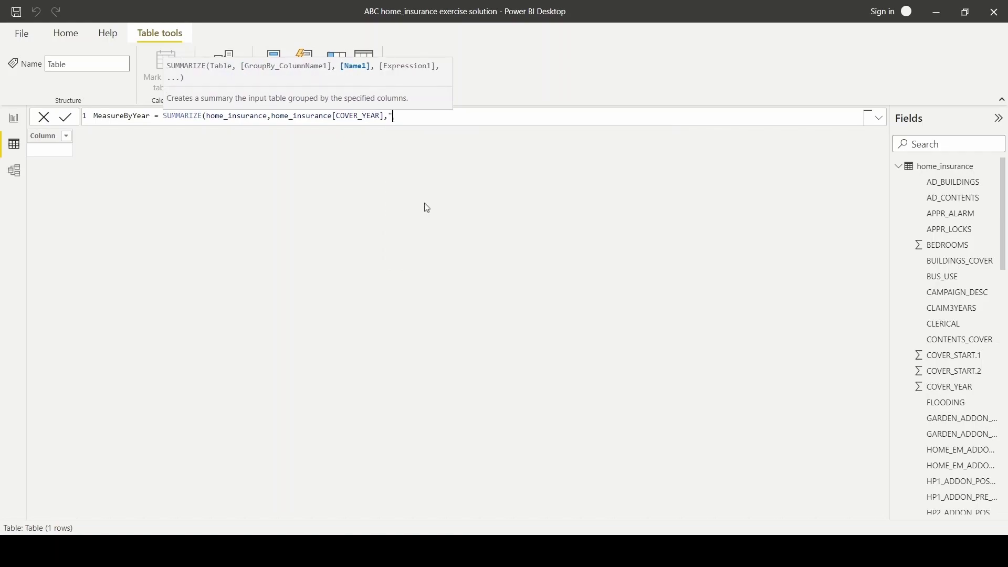
type("RiskBAver")
key("BackSpace")
type(",")
key("Return")
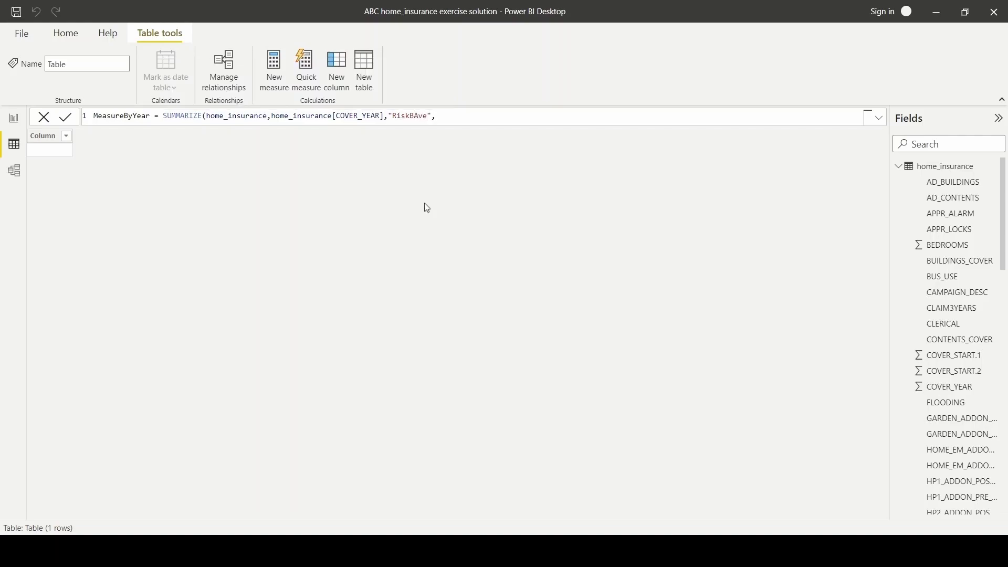
key("Left")
key("Left")
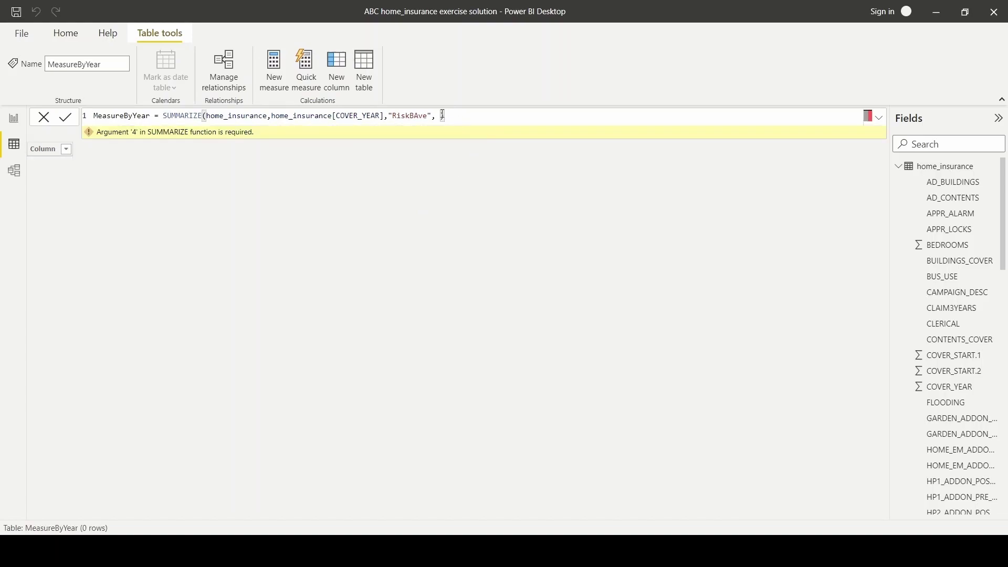
type("'")
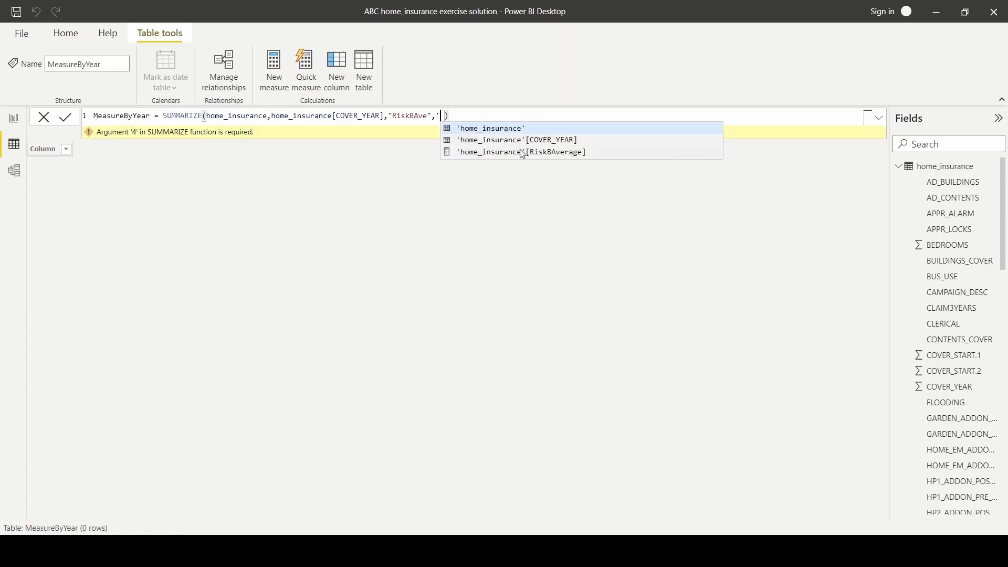
left_click(522, 152)
key("Delete")
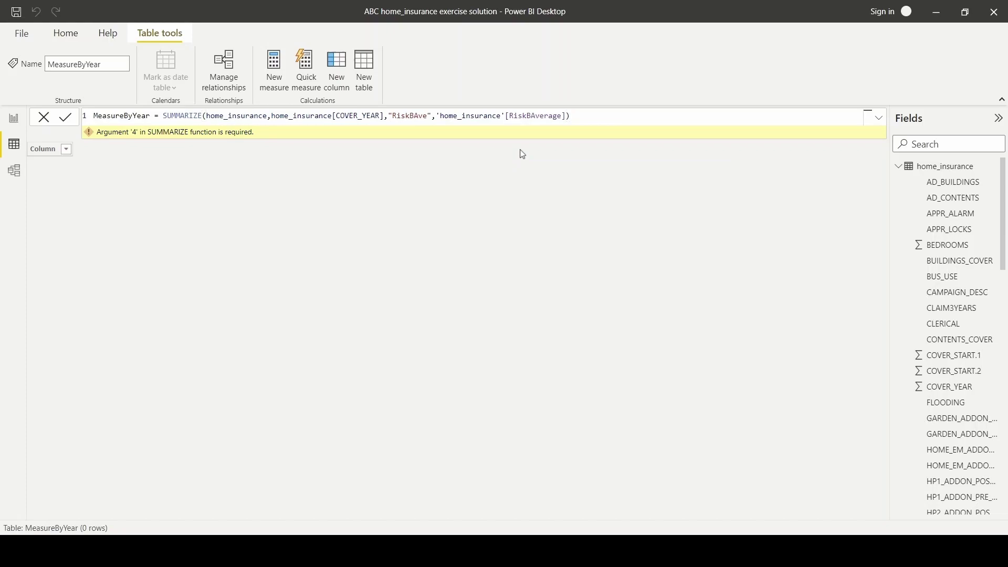
key("Return")
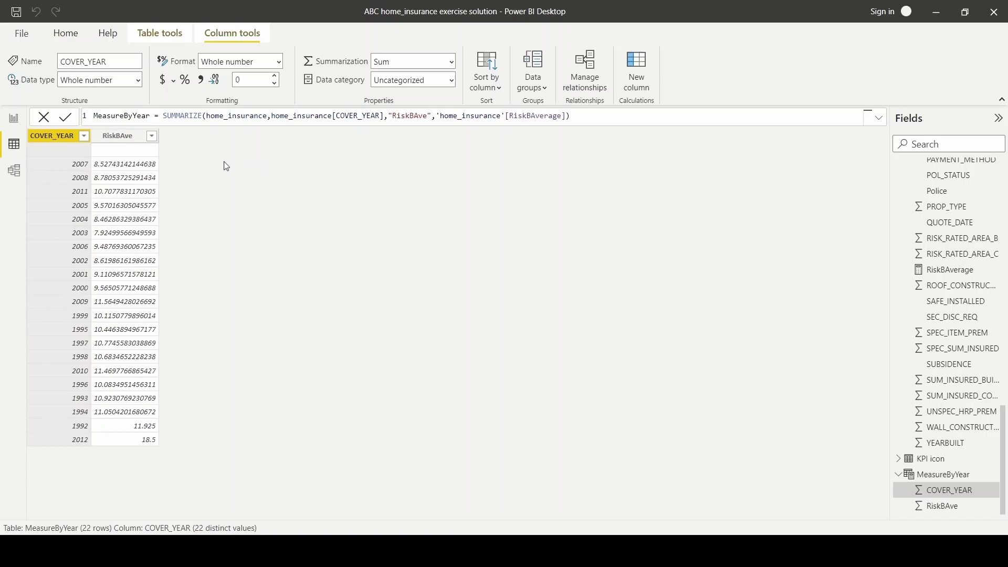
left_click(84, 137)
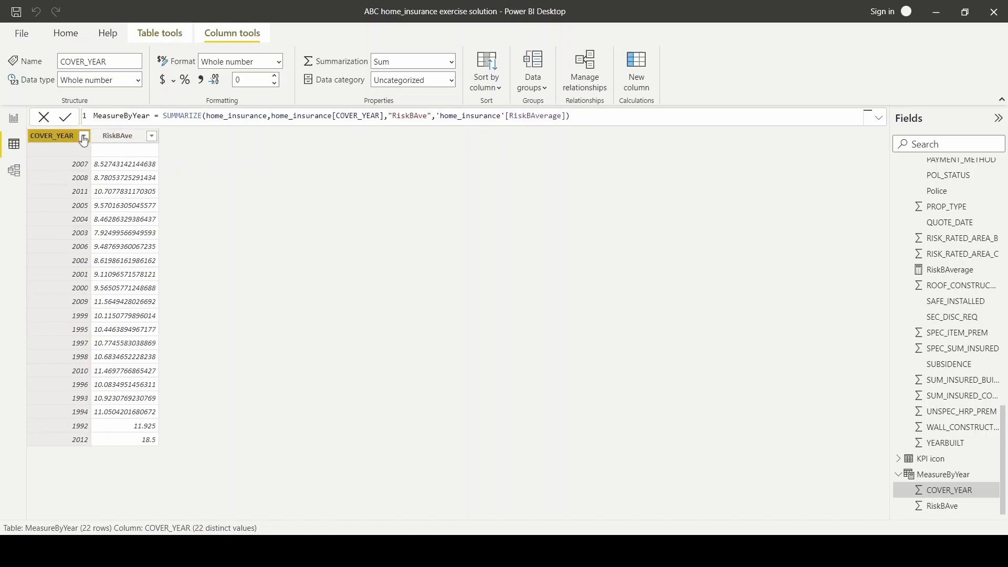
Sort MeasureByYear by COVER_YEAR descending and add a RiskBTarget = 10.00 column.
left_click(136, 156)
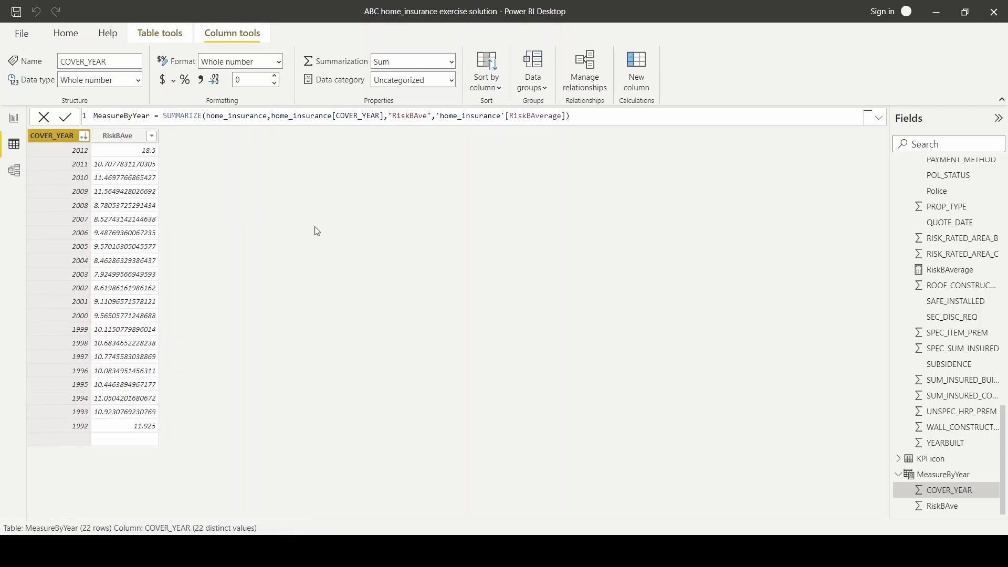
left_click(643, 66)
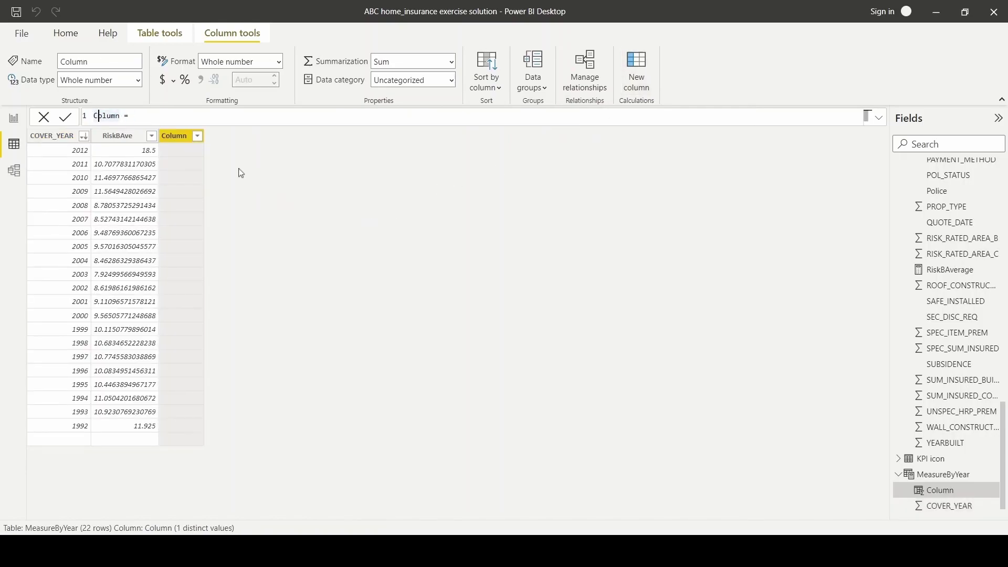
key("BackSpace")
key("BackSpace")
key("BackSpace")
key("BackSpace")
key("BackSpace")
key("BackSpace")
type("RiskBTarget = 10.00")
key("Return")
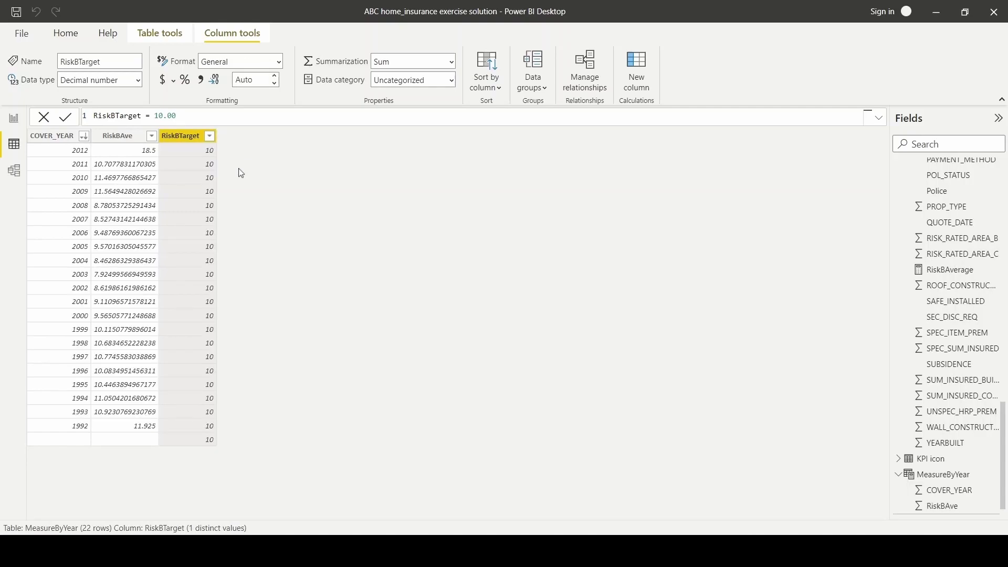
left_click(281, 156)
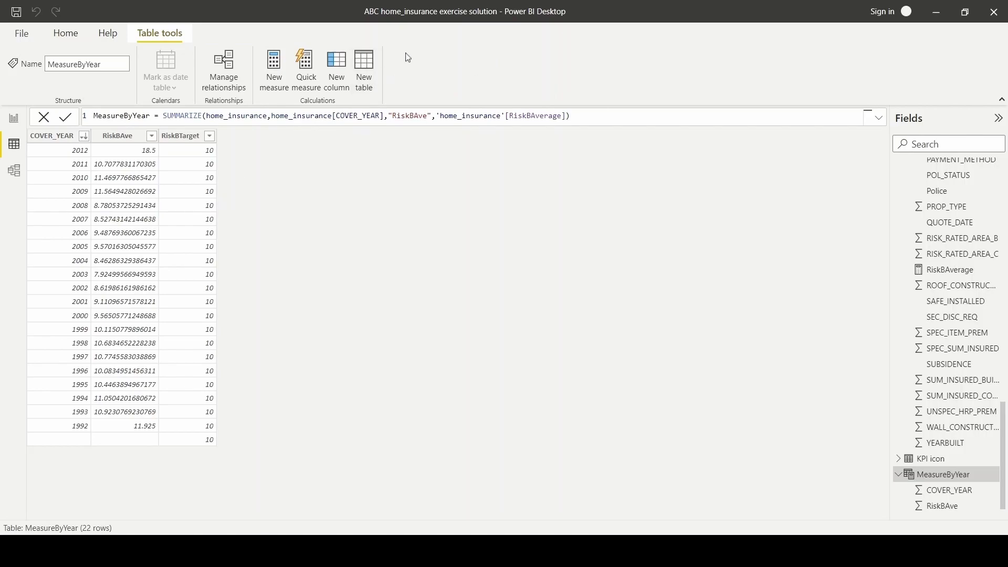
left_click(336, 68)
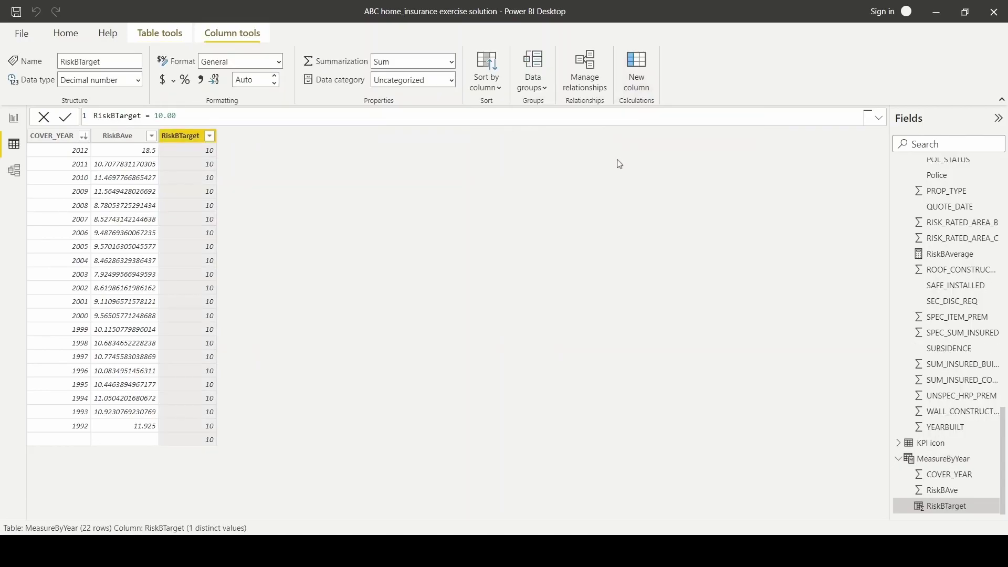
Add RiskBKPI = IF(RiskBAve > RiskBTarget, 3, IF(RiskBAve < RiskBTarget, 1, 2)).
left_click(637, 66)
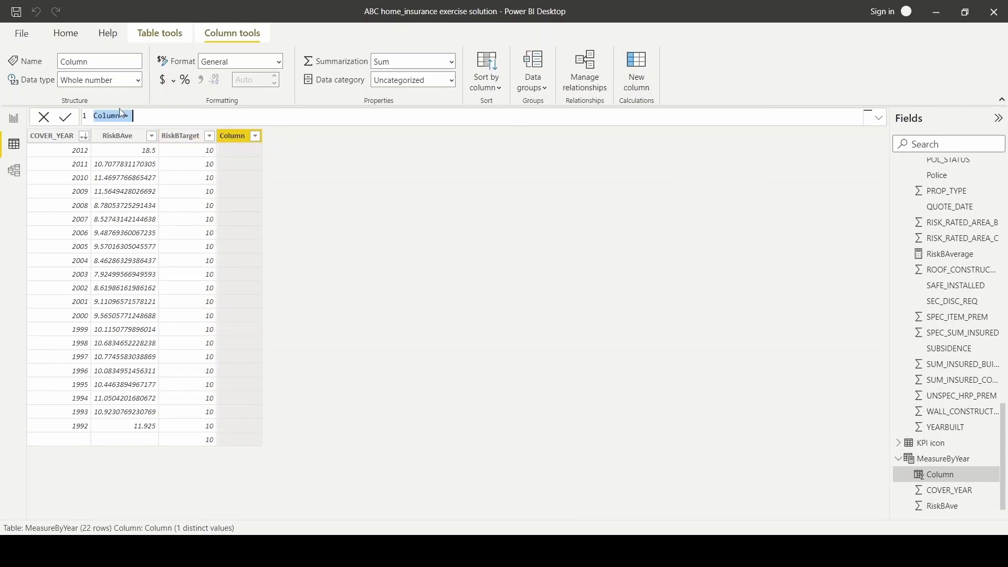
key("BackSpace")
key("BackSpace")
key("BackSpace")
key("BackSpace")
key("BackSpace")
key("BackSpace")
key("BackSpace")
key("BackSpace")
type("RiskBKPI = IF(")
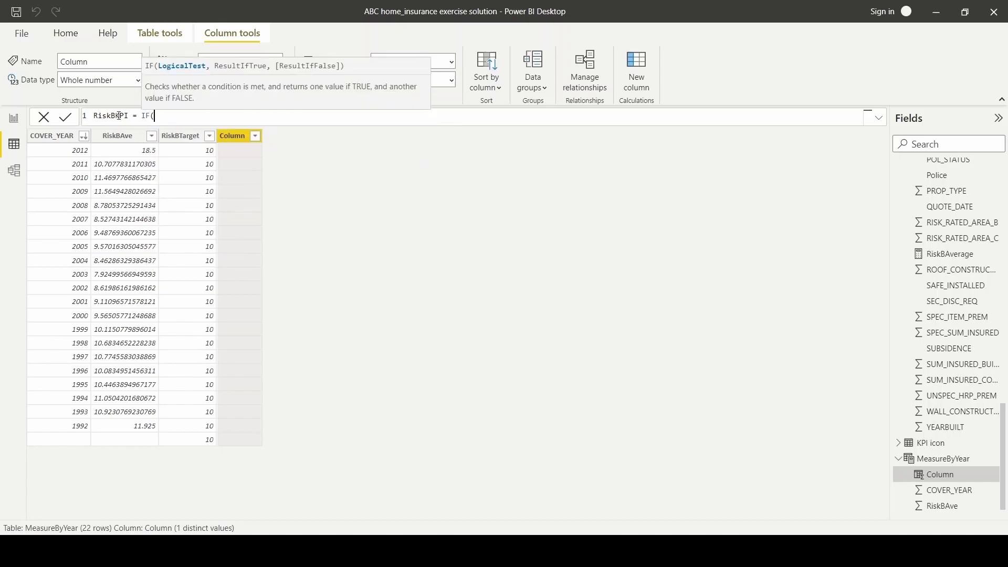
type("Me")
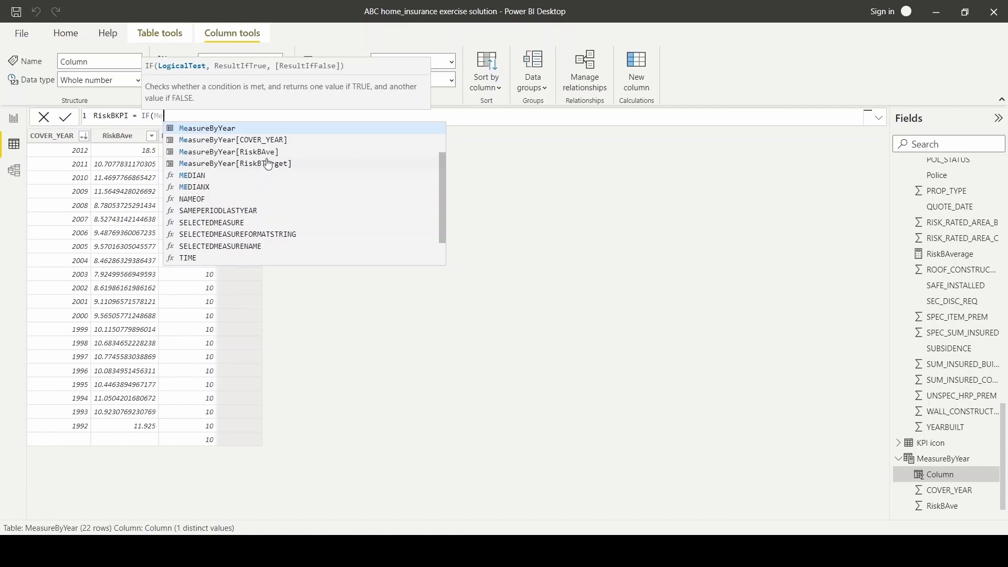
left_click(266, 154)
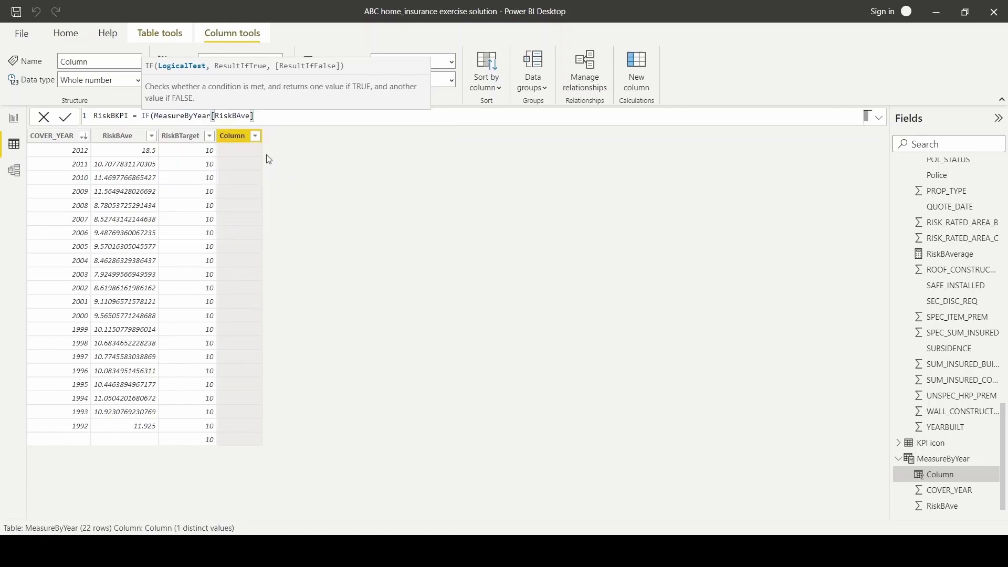
type(">")
type("Me")
left_click(362, 211)
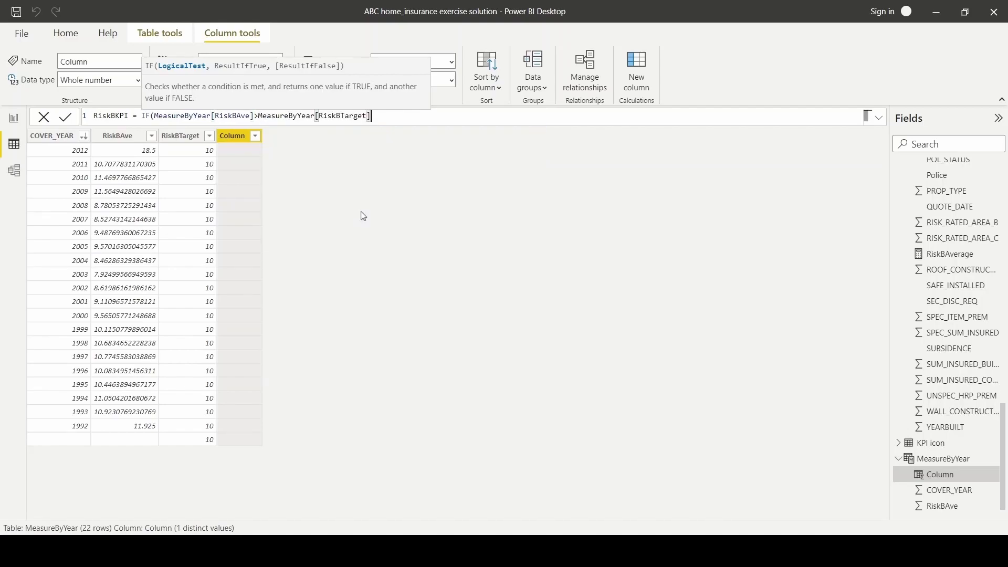
type(",3,")
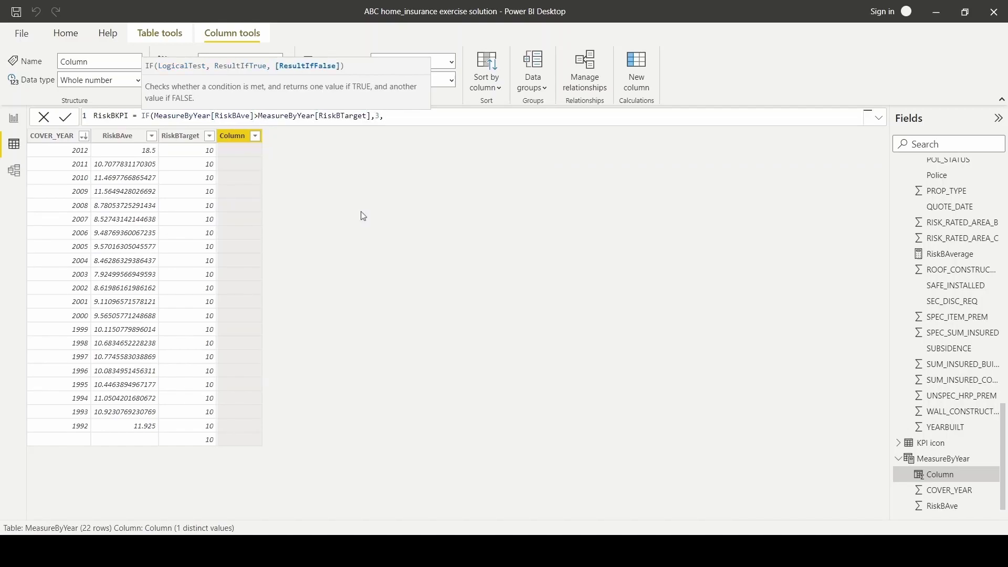
type("IF(M")
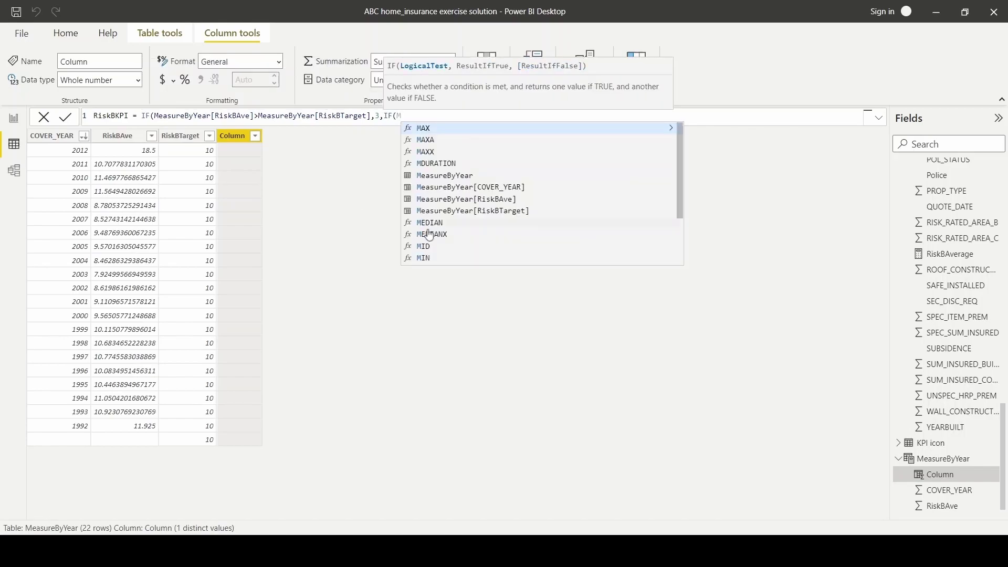
left_click(489, 206)
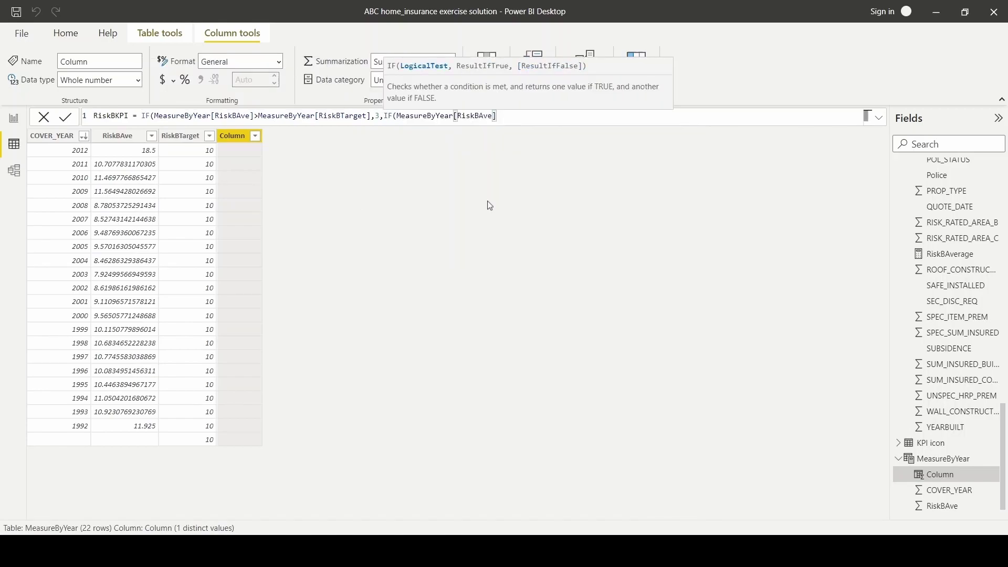
type("<M")
left_click(579, 210)
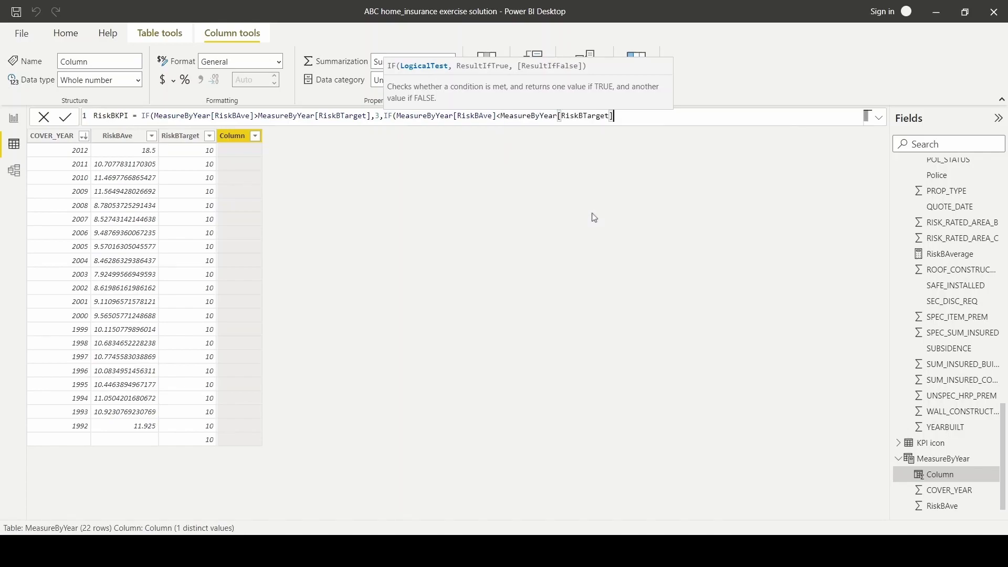
type(",1")
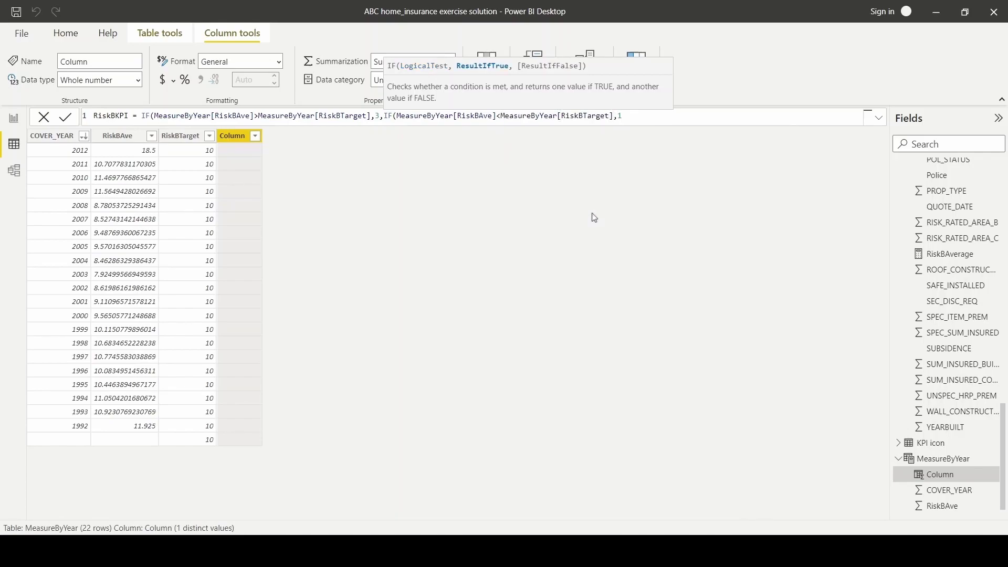
type(",2))")
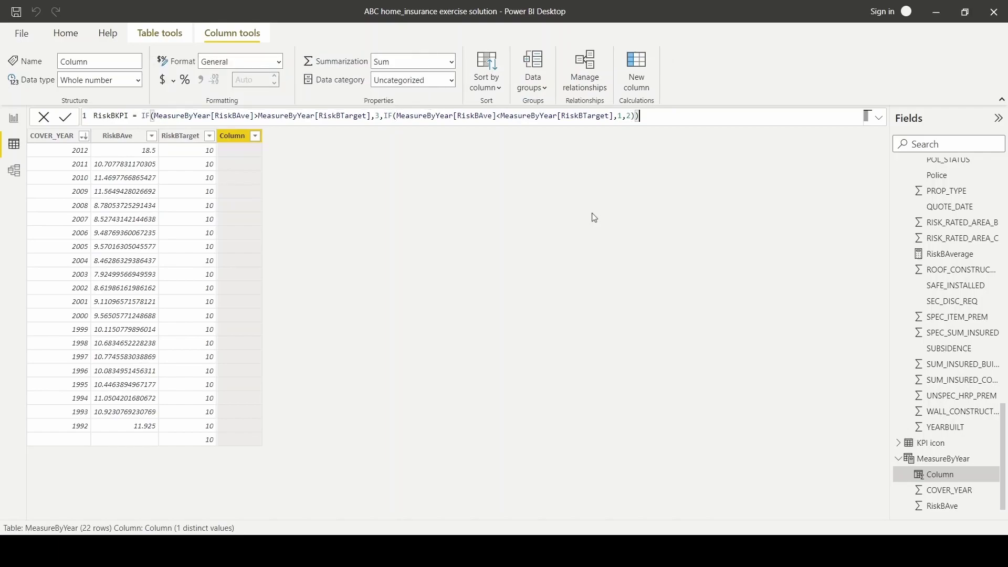
key("Return")
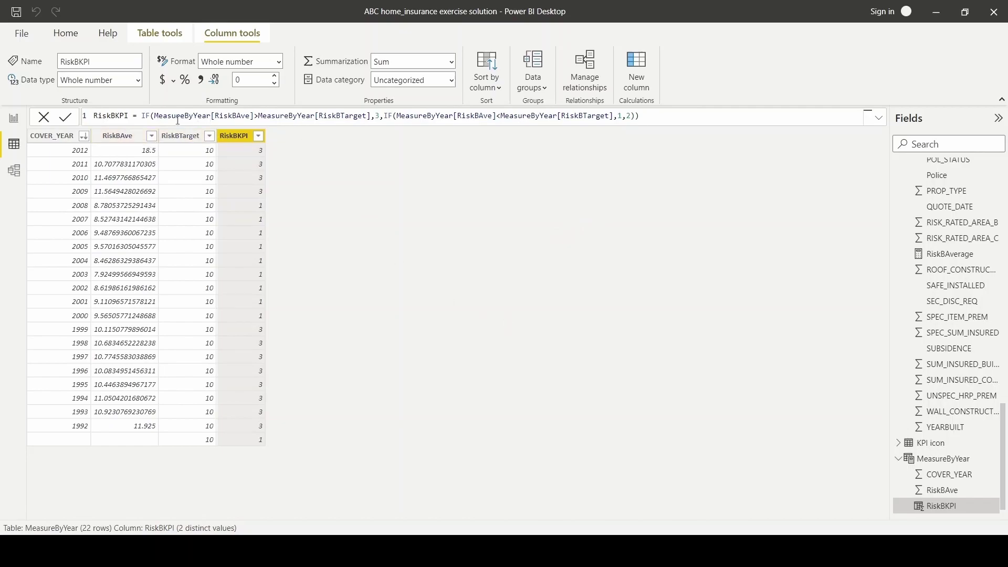
Format the RiskBAve column to show two decimal places.
left_click(126, 136)
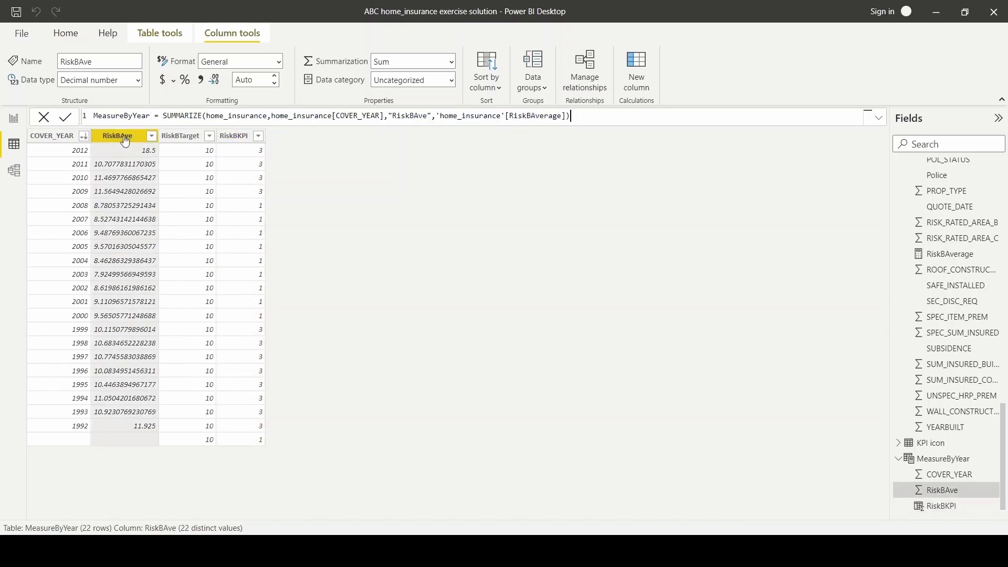
left_click(278, 61)
key("Escape")
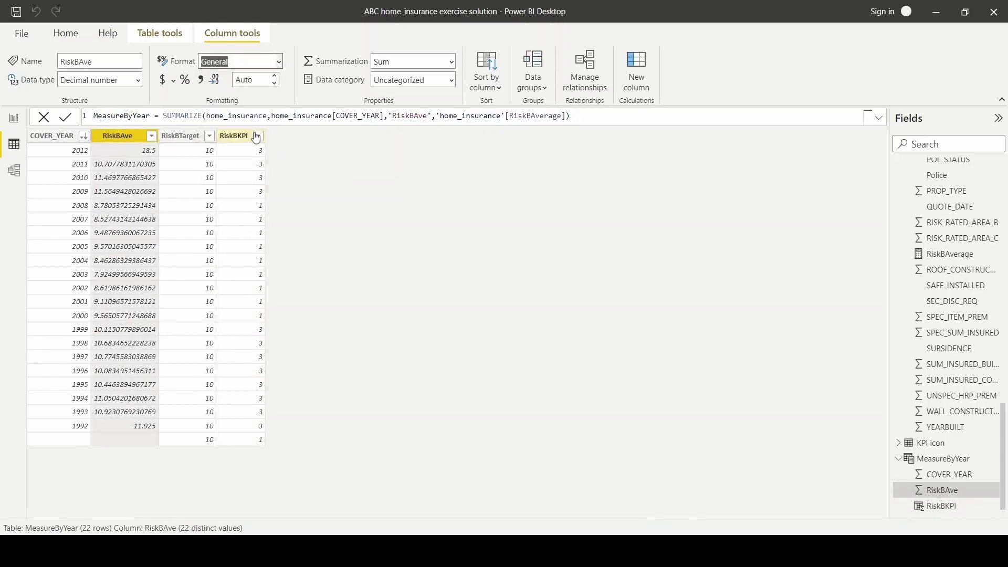
left_click(276, 82)
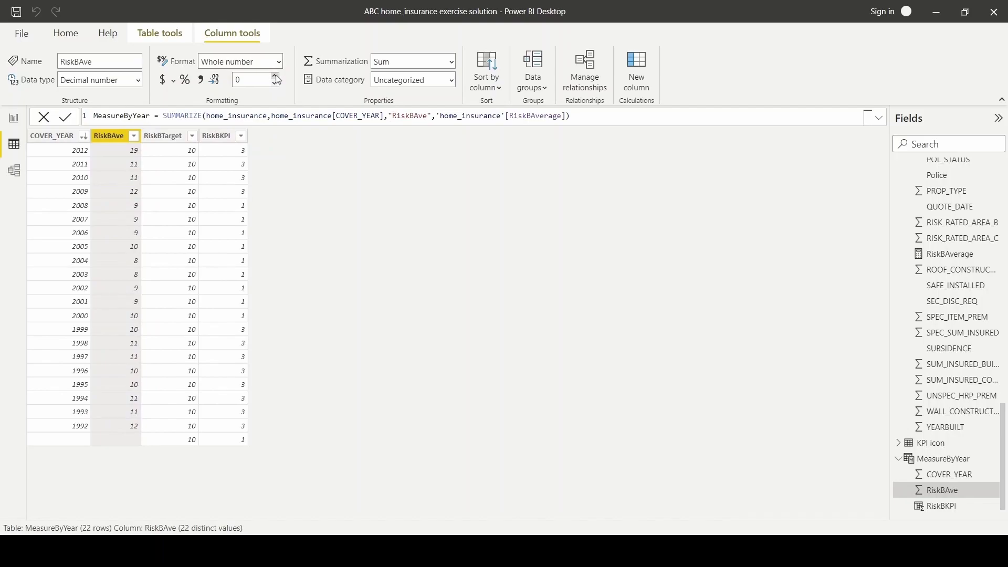
left_click(276, 77)
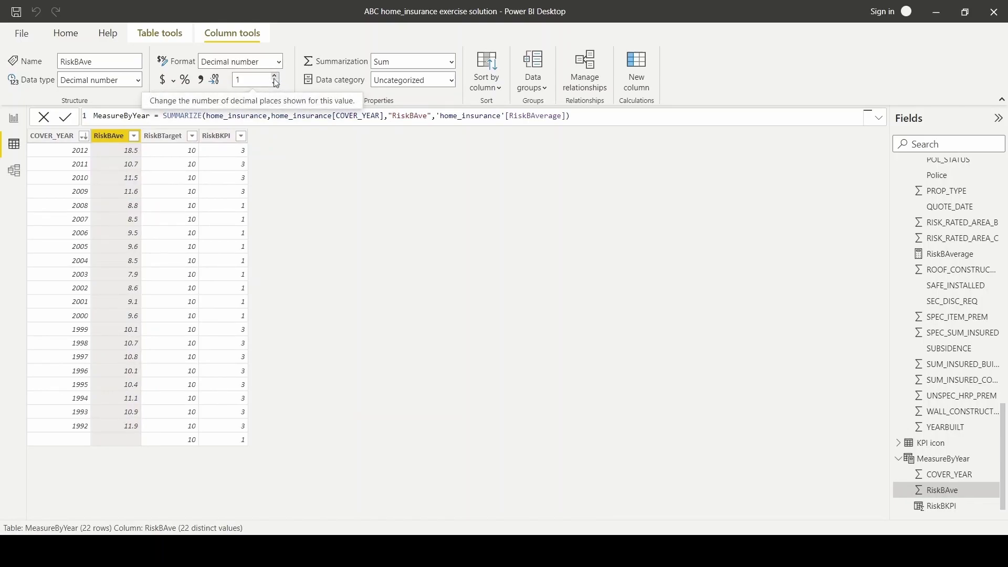
left_click(275, 77)
Format RiskBTarget as a decimal number with 2 decimal places.
left_click(172, 135)
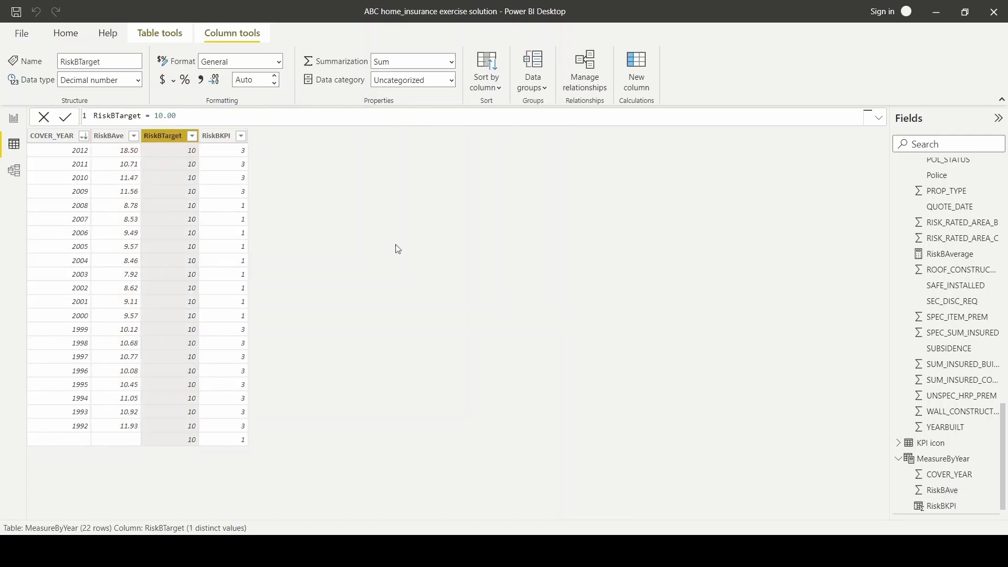
left_click(279, 62)
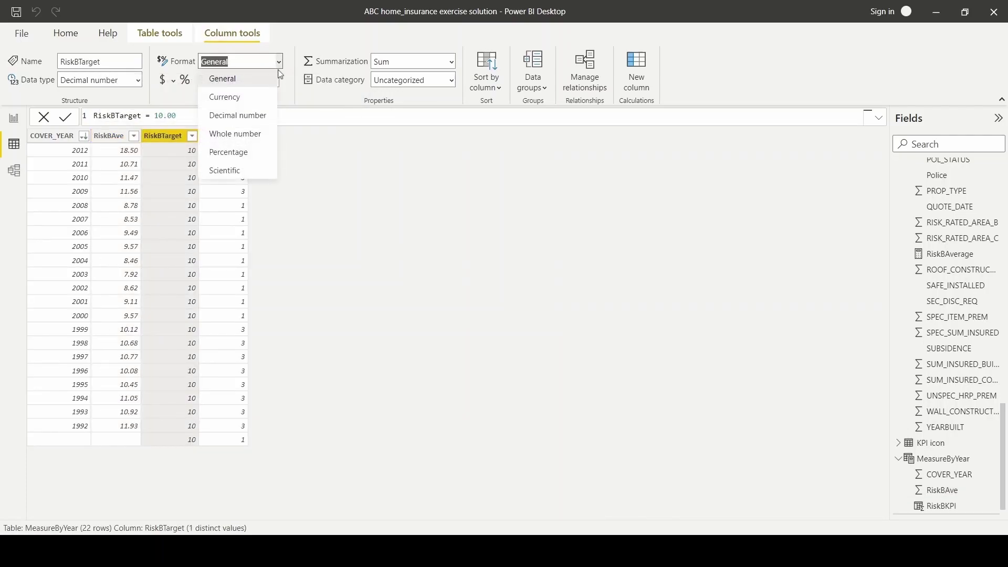
key("Escape")
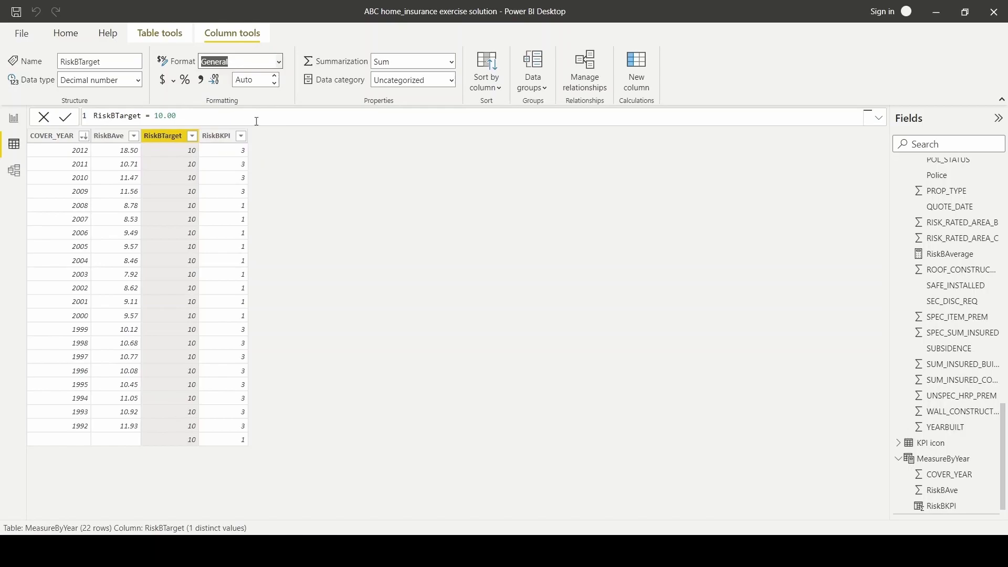
left_click(275, 76)
left_click(275, 77)
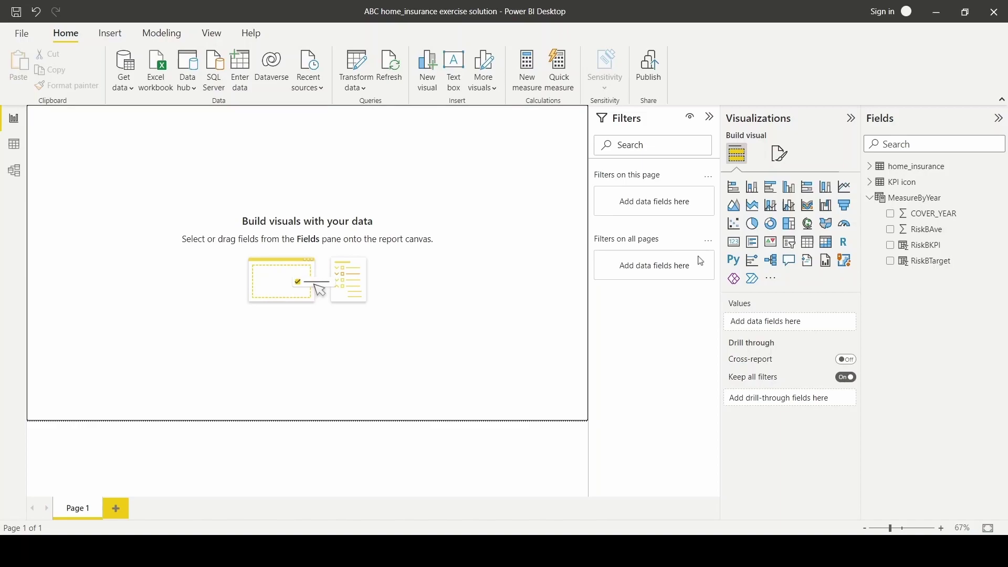
Place a line chart with COVER_YEAR on the X-axis and RiskBAve and RiskBTarget on the Y-axis.
left_click(846, 187)
left_click_drag(93, 168, 340, 240)
left_click_drag(948, 228, 789, 326)
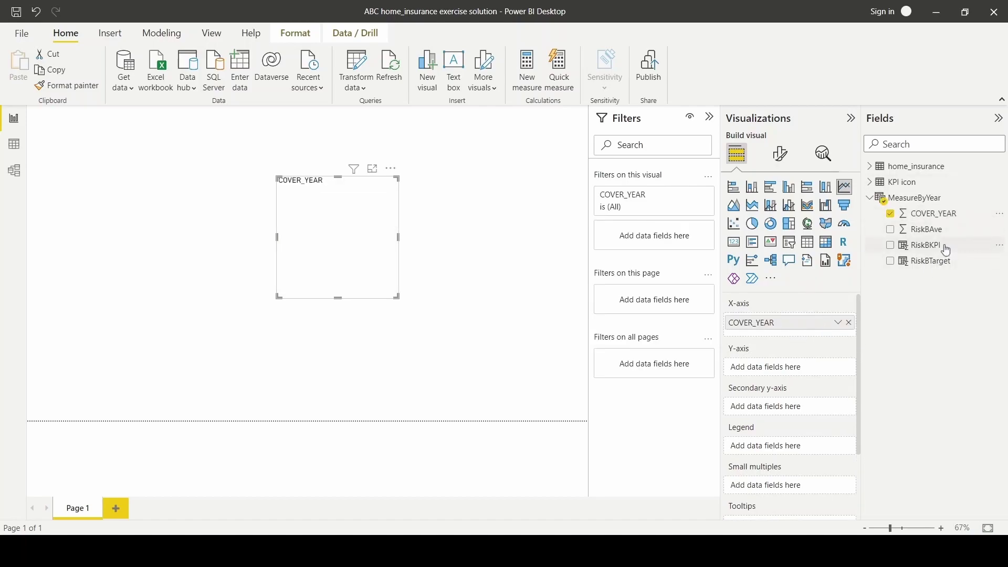
left_click_drag(941, 231, 824, 369)
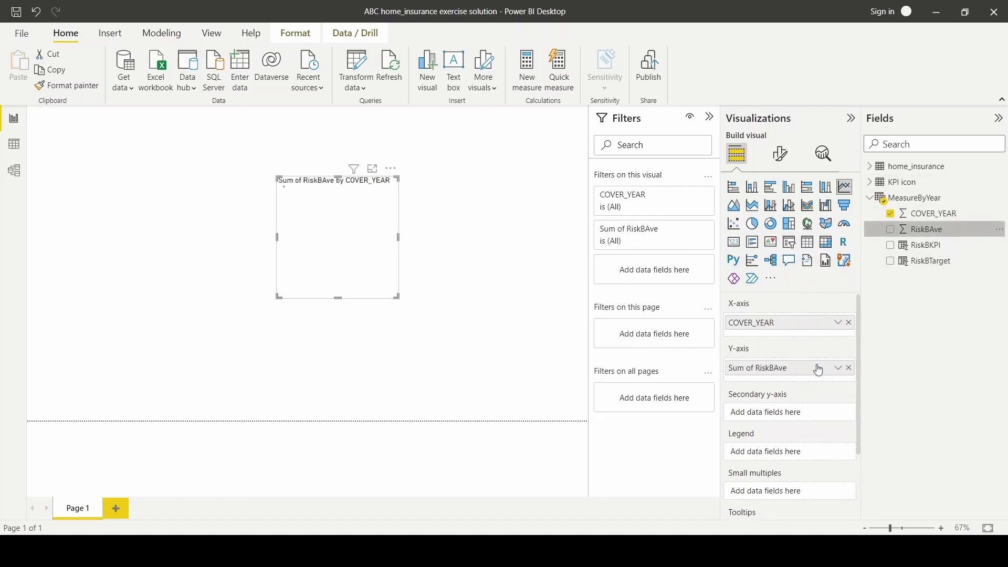
left_click_drag(934, 261, 802, 379)
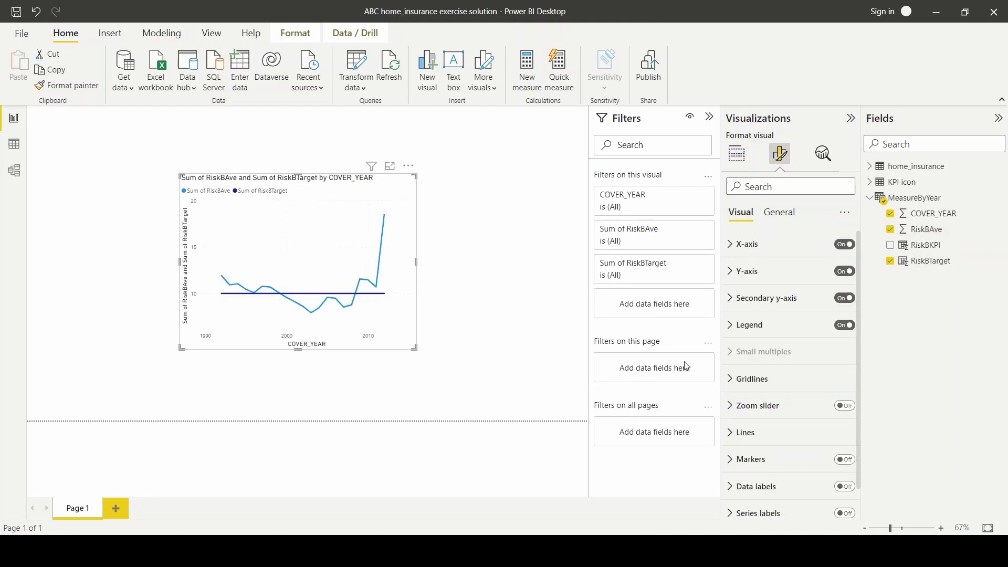
Set the X-axis value labels to size 14 in black.
left_click(736, 236)
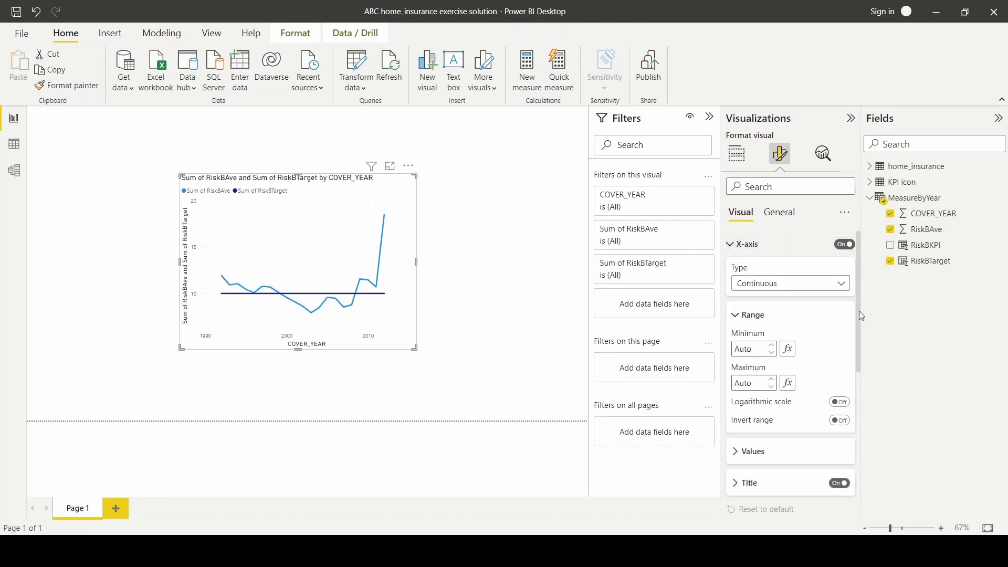
scroll(859, 311, "down", 3)
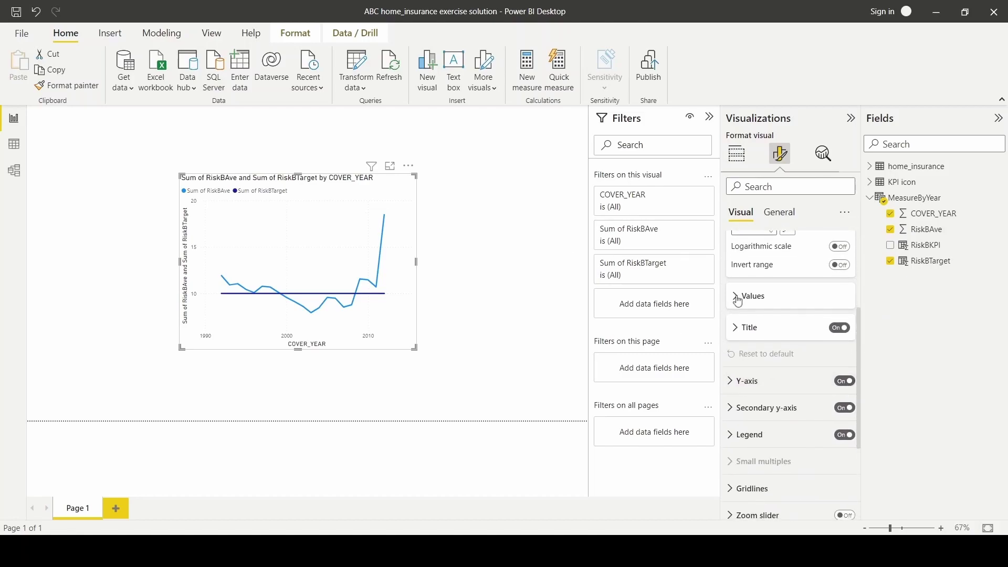
left_click(740, 299)
left_click(806, 333)
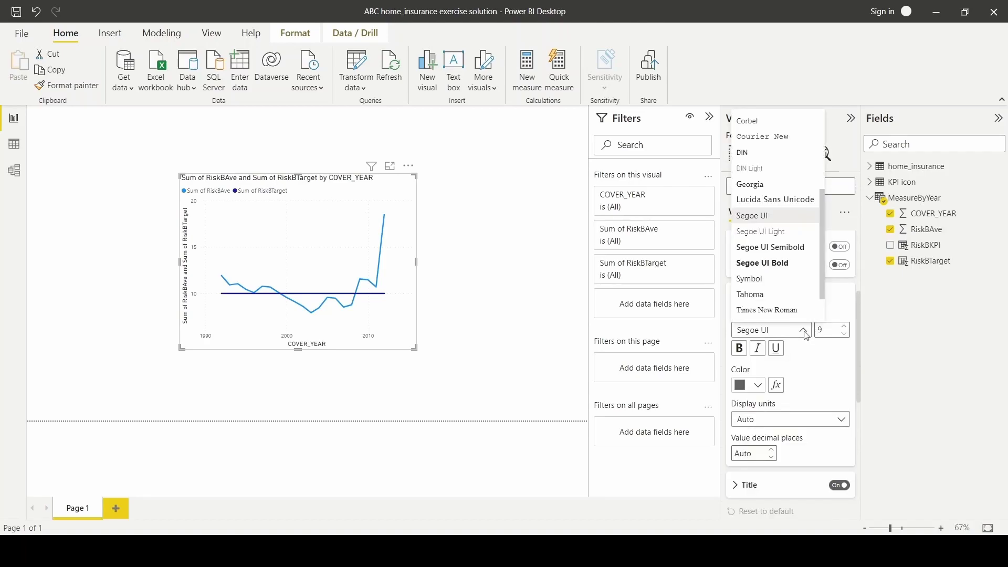
left_click(806, 333)
left_click(813, 331)
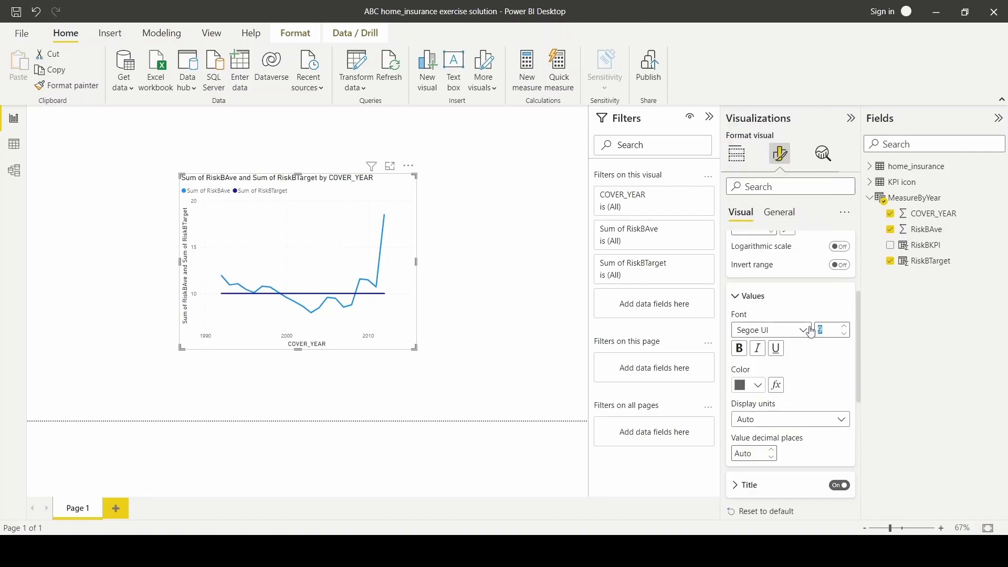
type("14")
left_click(759, 385)
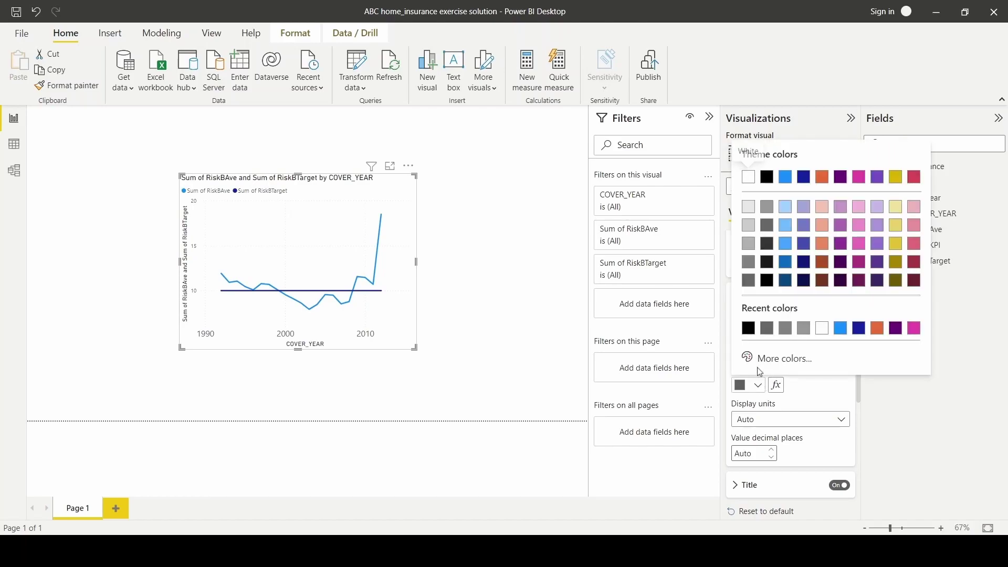
left_click(756, 332)
left_click(737, 297)
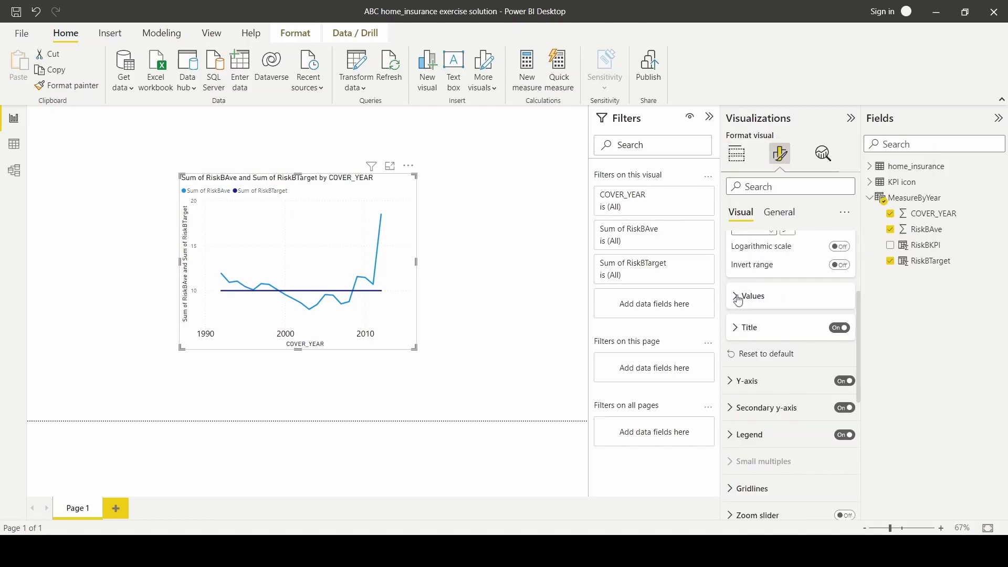
Title the X-axis 'Cover_Year' in Segoe UI.
left_click(734, 338)
left_click(767, 361)
type("Co")
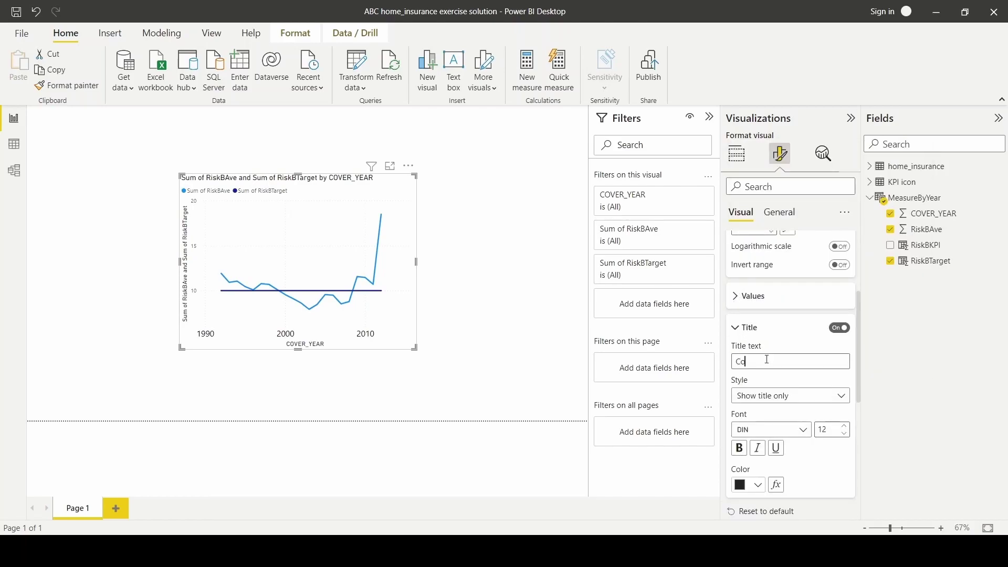
type("ver_Year")
key("Return")
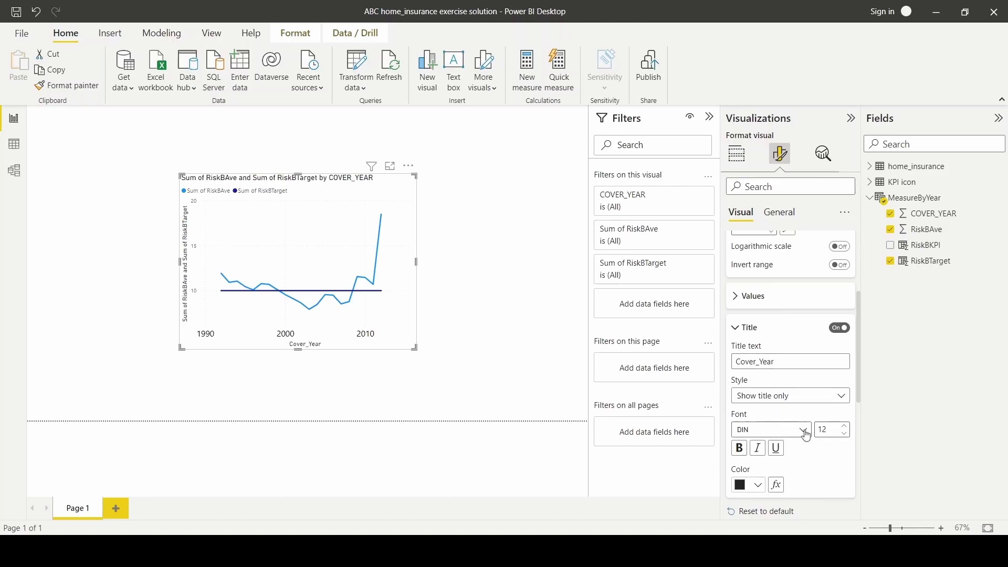
left_click(796, 429)
scroll(782, 336, "down", 3)
left_click(786, 316)
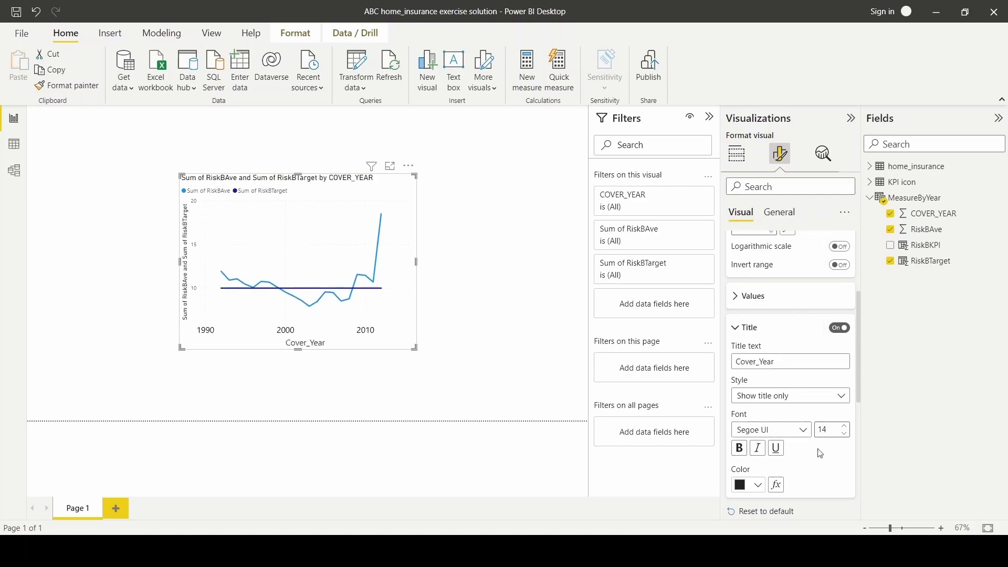
left_click(736, 329)
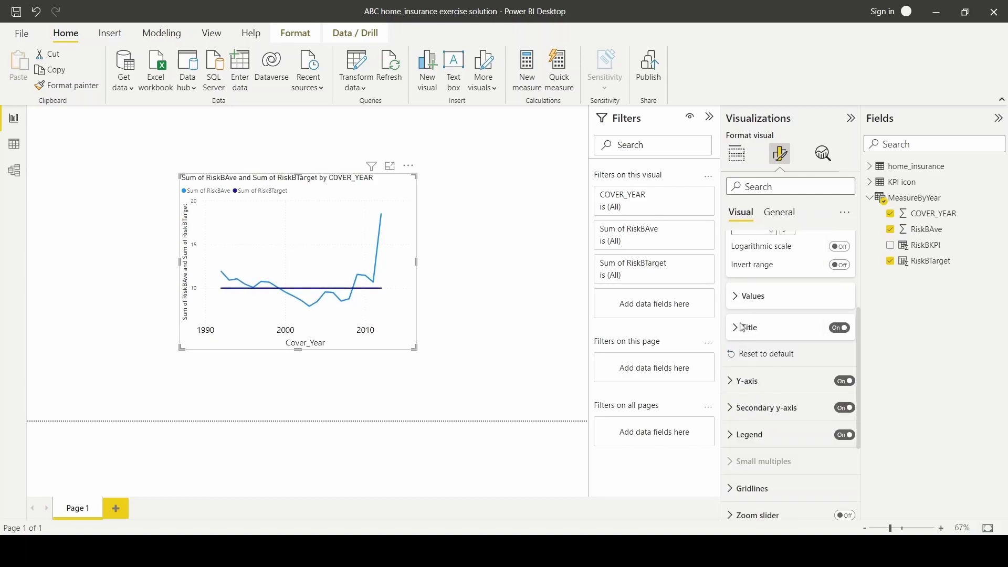
Set the Y-axis value labels to size 10 in black.
left_click(733, 382)
left_click_drag(858, 354, 872, 432)
left_click(846, 320)
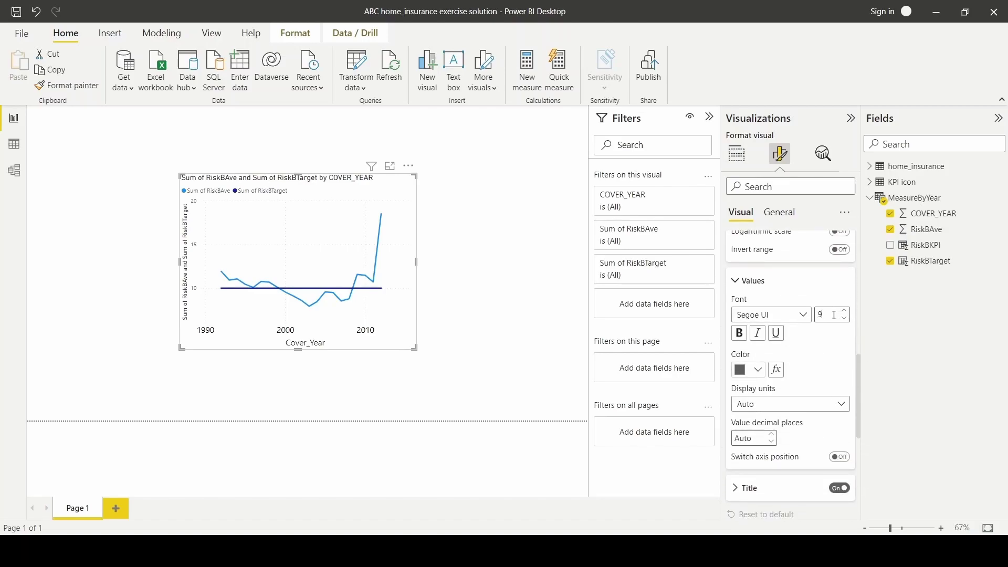
type("10")
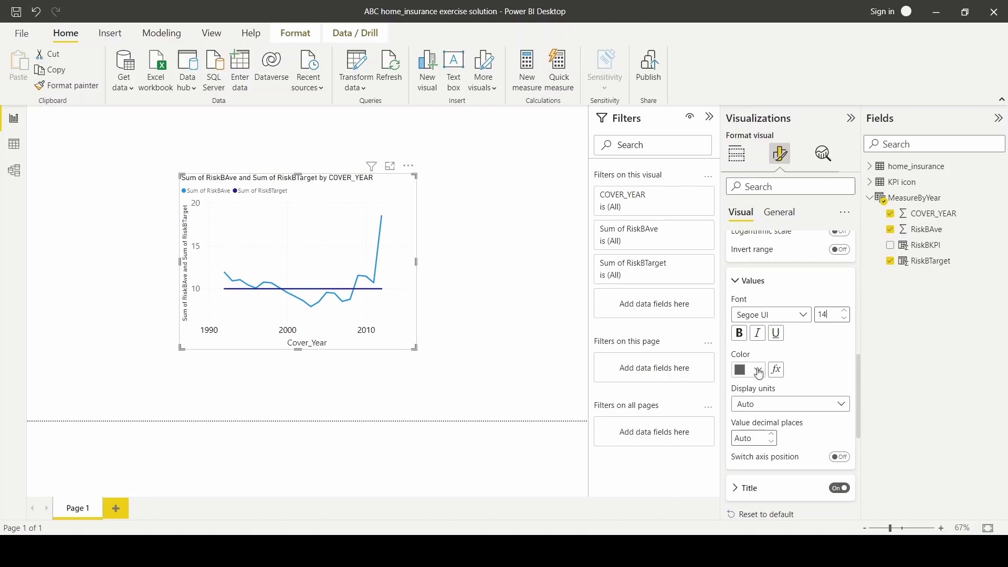
left_click(758, 370)
left_click(751, 315)
left_click(735, 287)
Title the Y-axis 'RiskB Average' in Segoe UI, size 14.
left_click(746, 313)
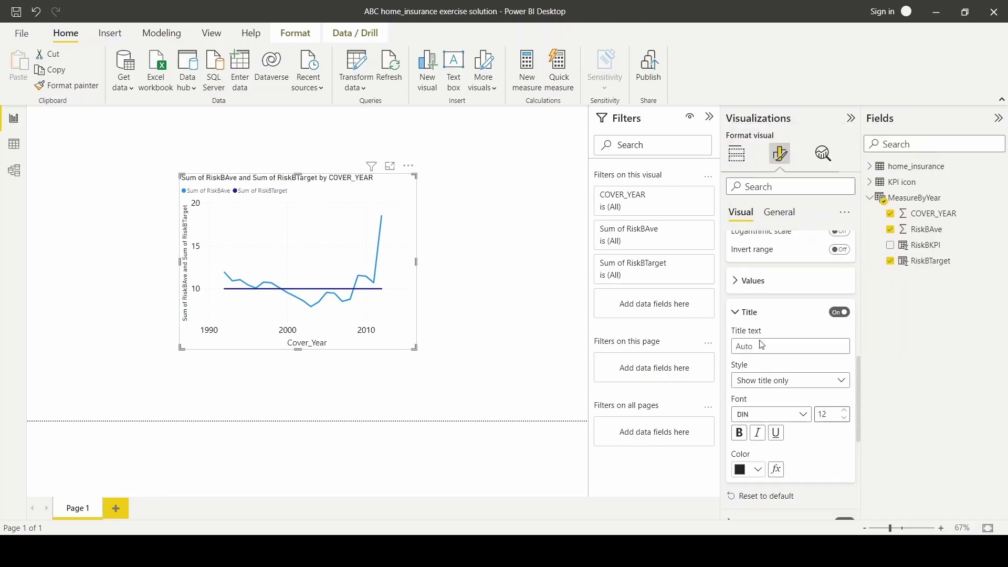
left_click(763, 346)
type("RiskB Average")
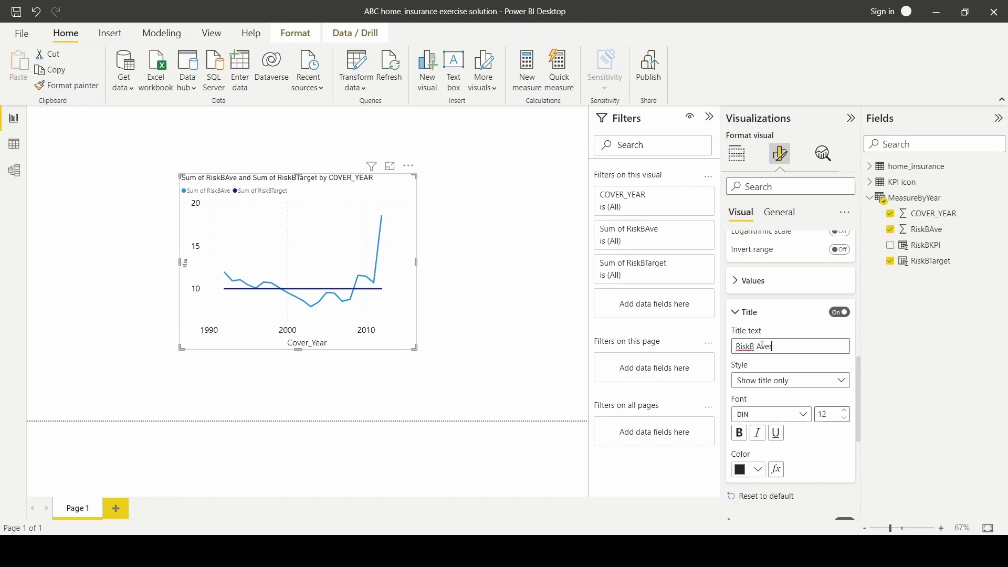
left_click(803, 415)
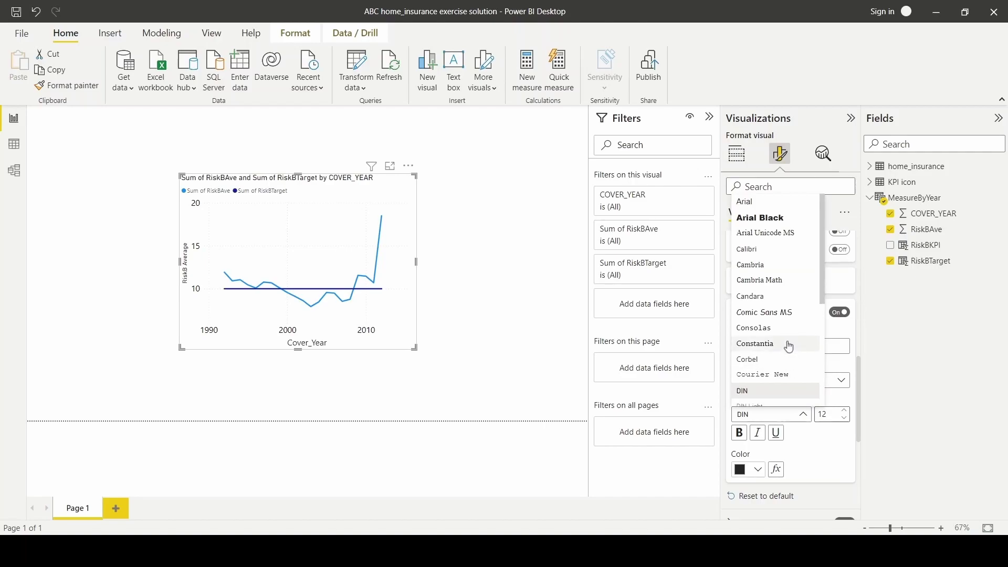
left_click(789, 346)
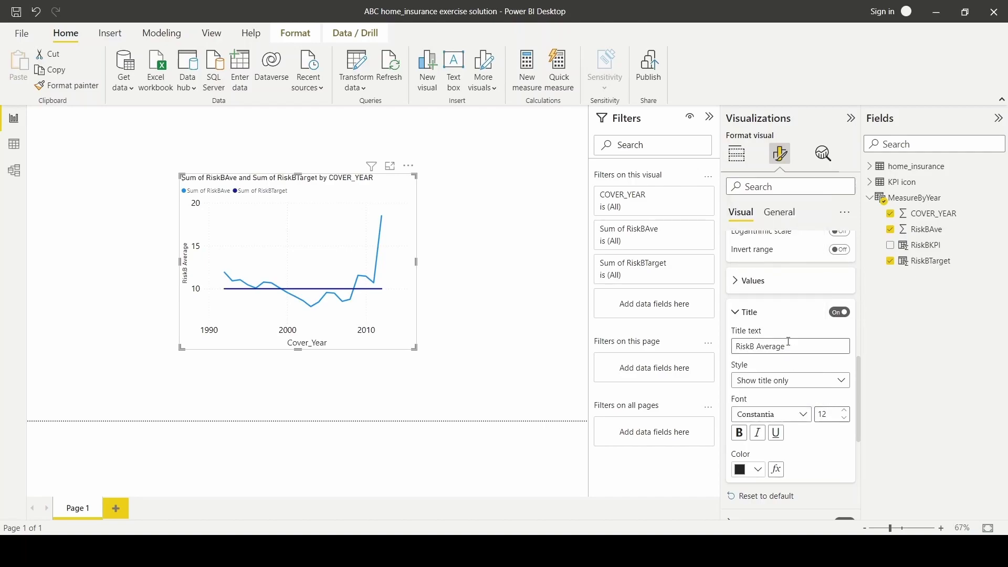
left_click(804, 416)
scroll(767, 316, "down", 2)
left_click(762, 300)
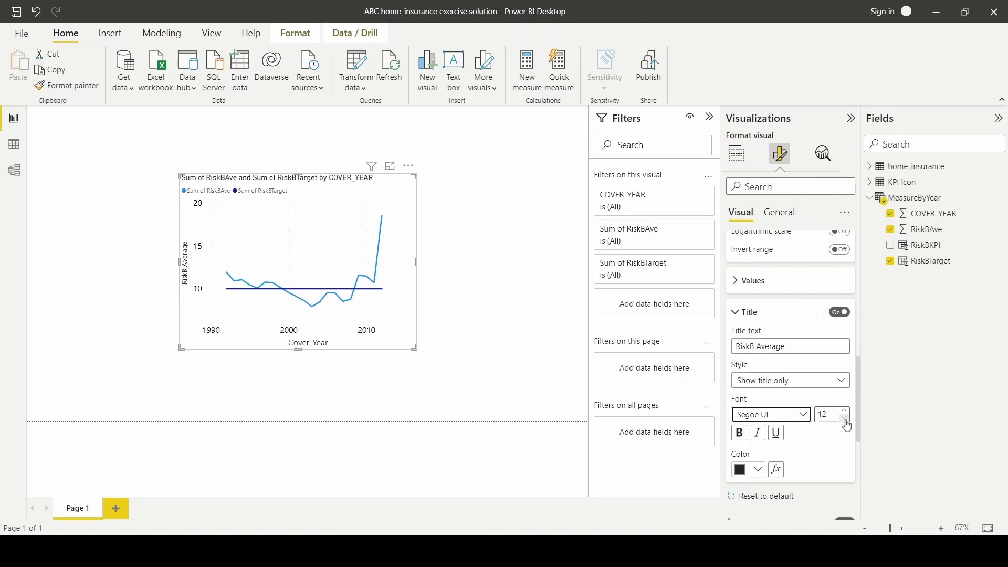
left_click(838, 414)
type("14")
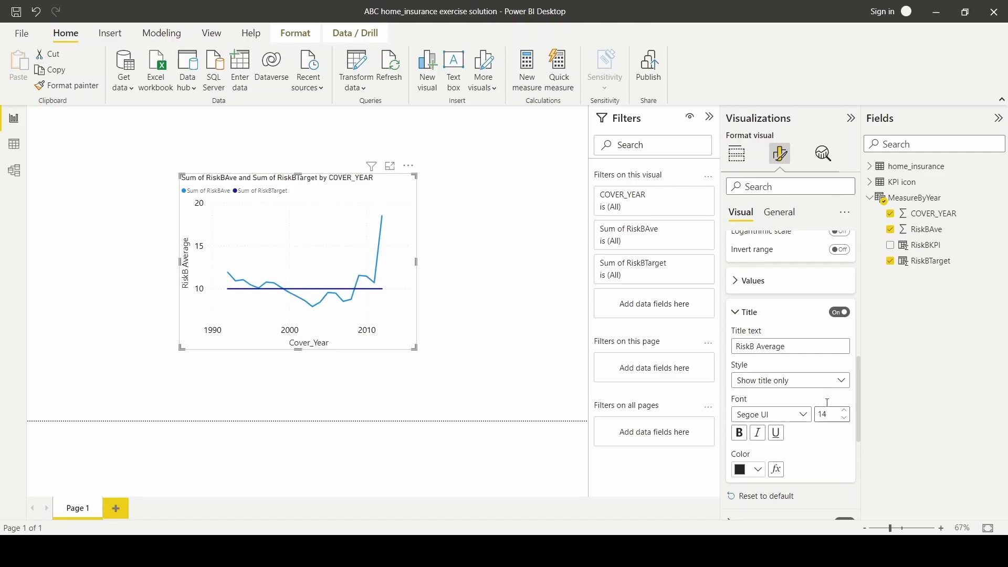
left_click(738, 318)
left_click(524, 366)
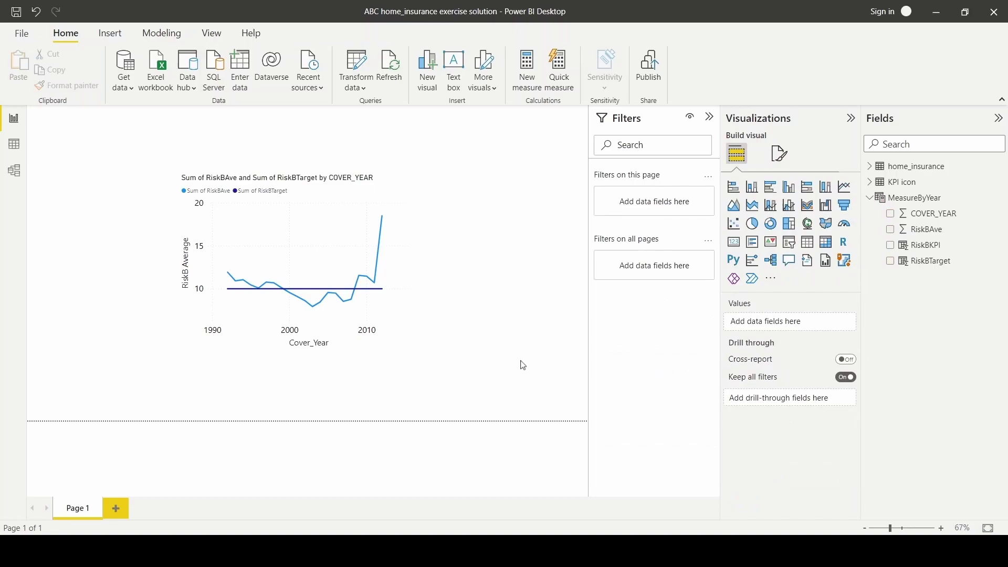
Hide the line chart's legend and show markers on both chart lines.
left_click(417, 340)
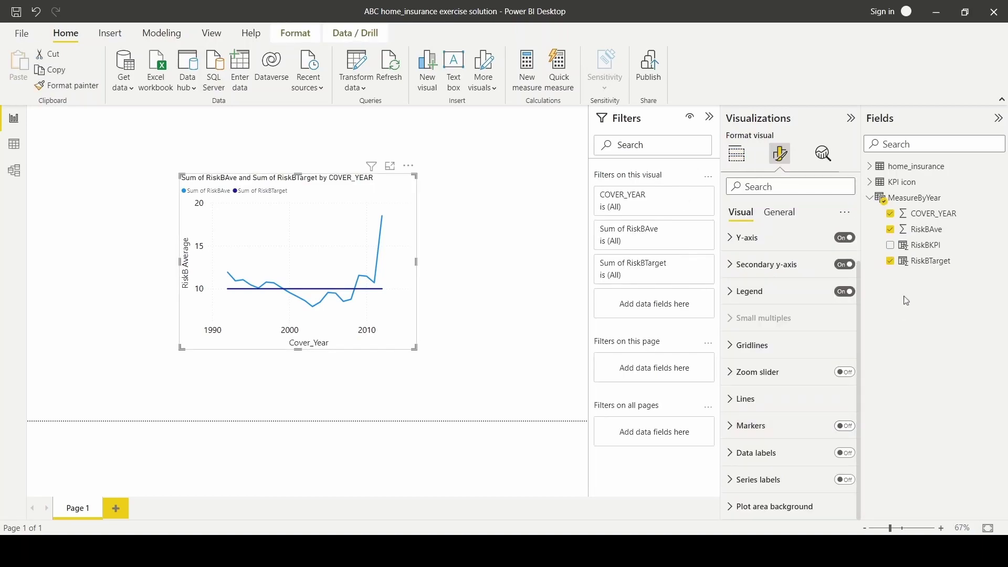
left_click(850, 292)
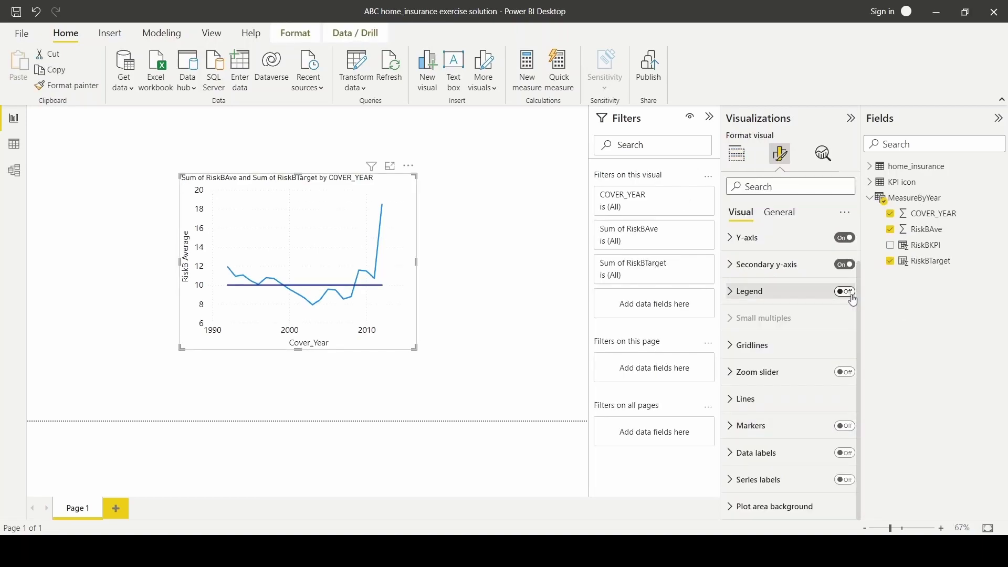
left_click(845, 428)
Change the chart title text to 'RiskB Average by Cover_Year'.
scroll(798, 247, "up", 1)
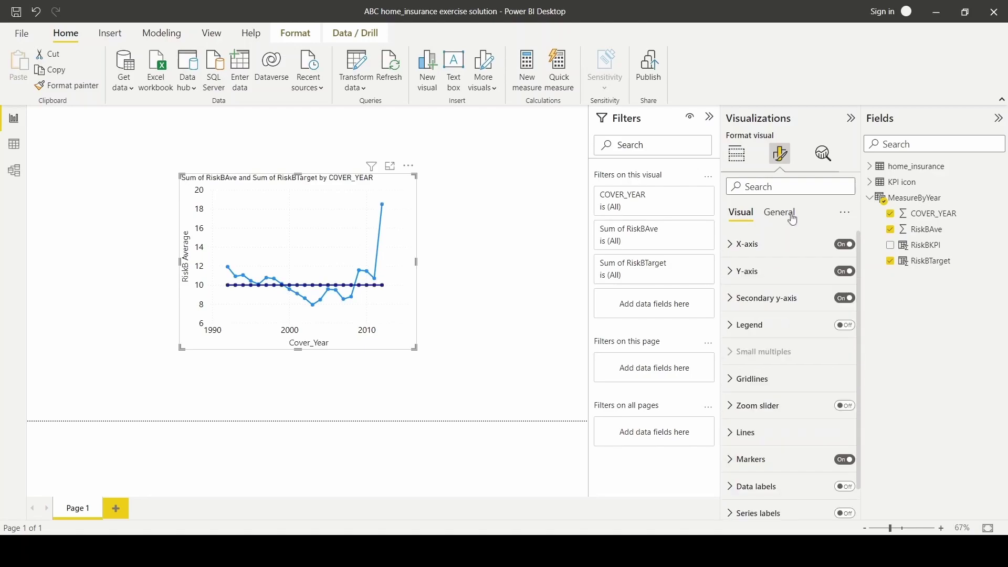
left_click(785, 218)
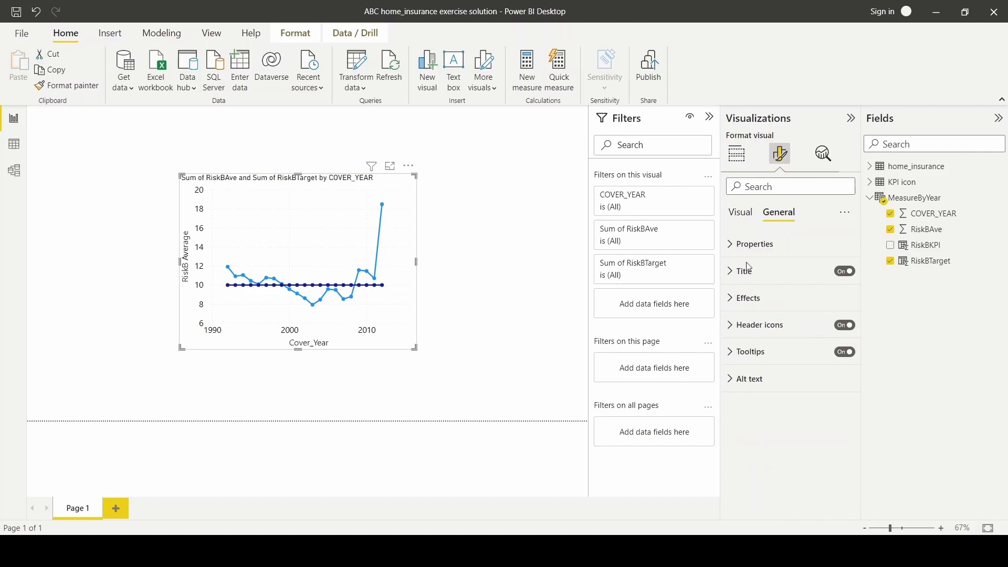
left_click(730, 271)
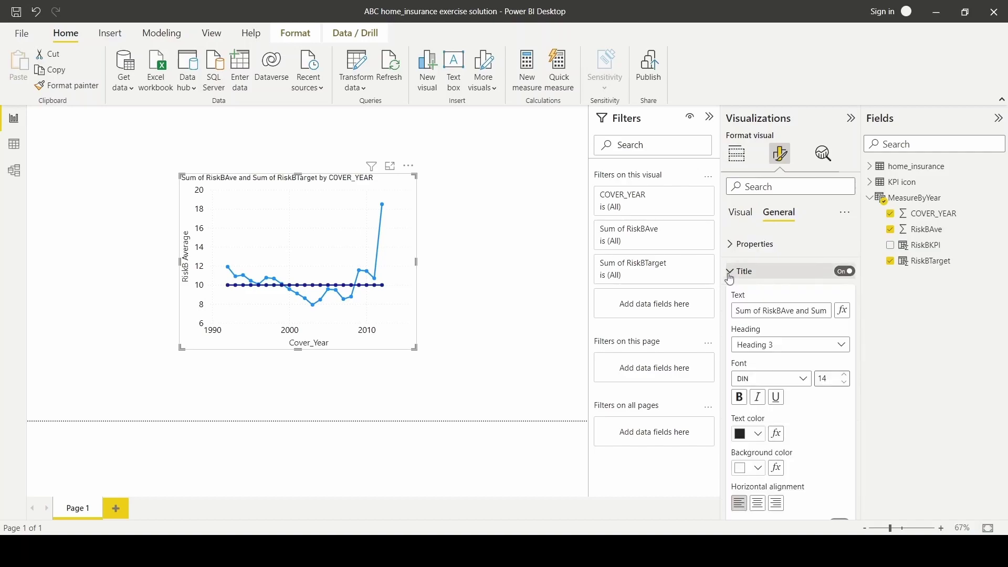
double_click(779, 311)
key("ctrl+a")
type("Risk")
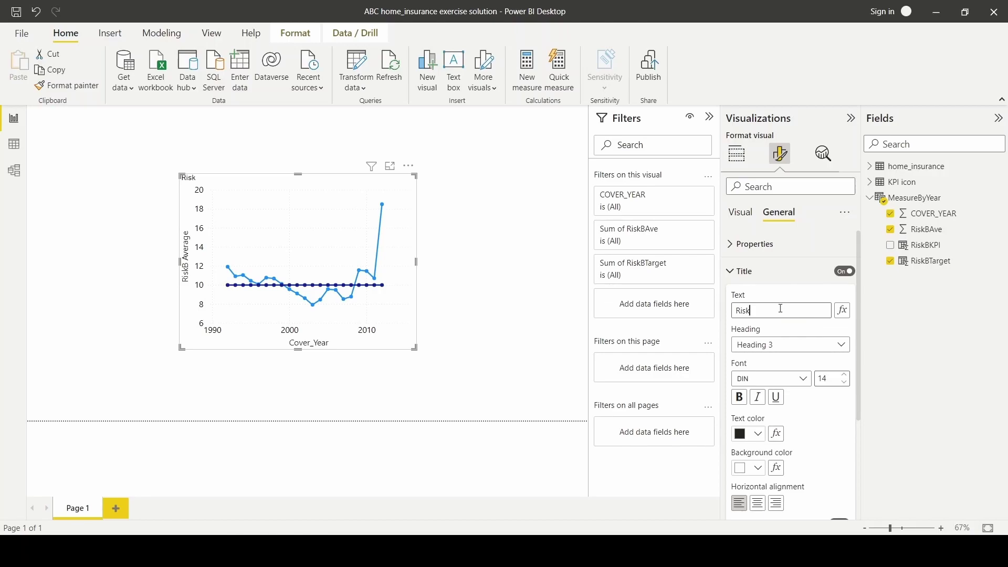
type("B Average by Cover_Year")
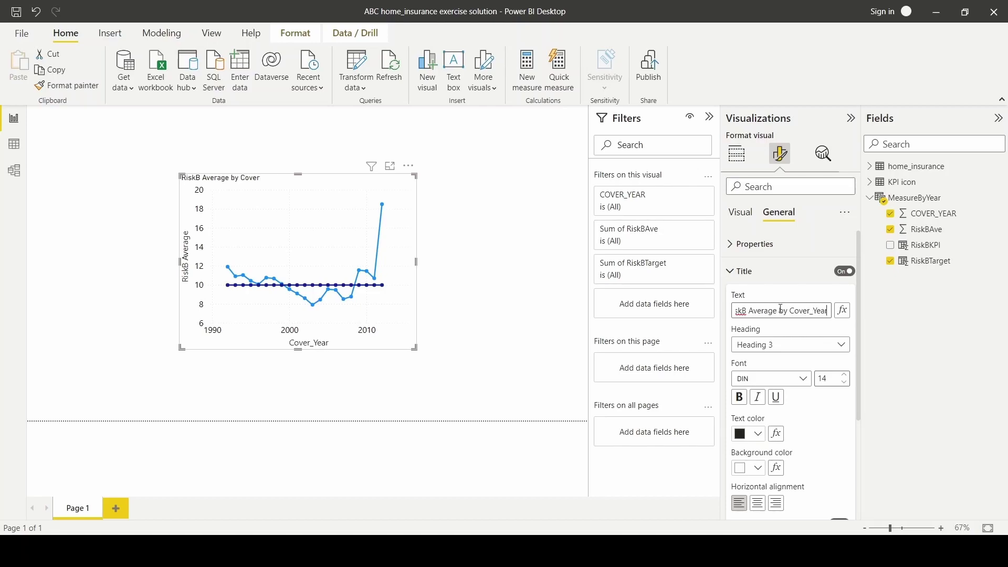
Give the title the Segoe UI font and center alignment, then deselect the chart.
left_click(806, 377)
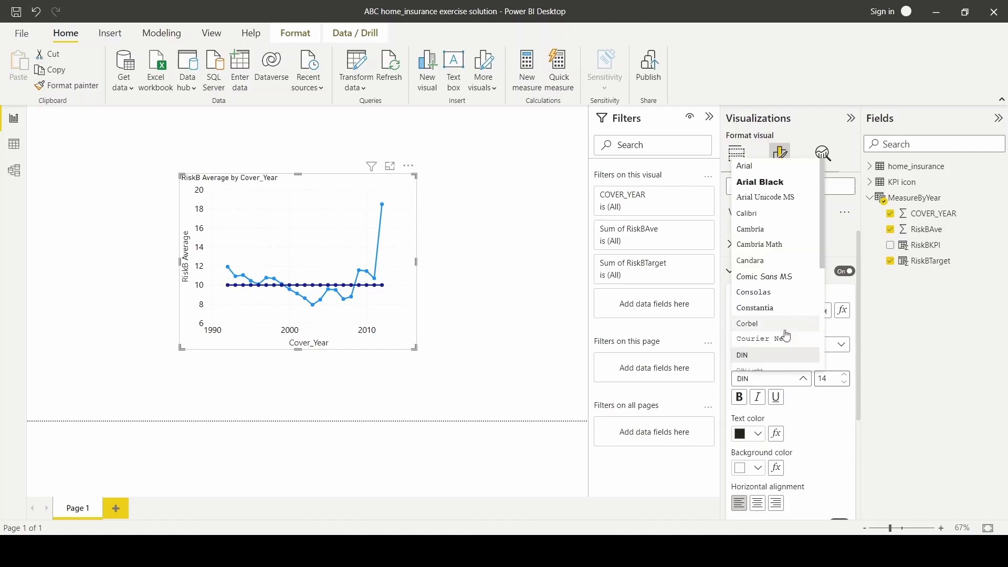
scroll(778, 294, "down", 3)
left_click(775, 262)
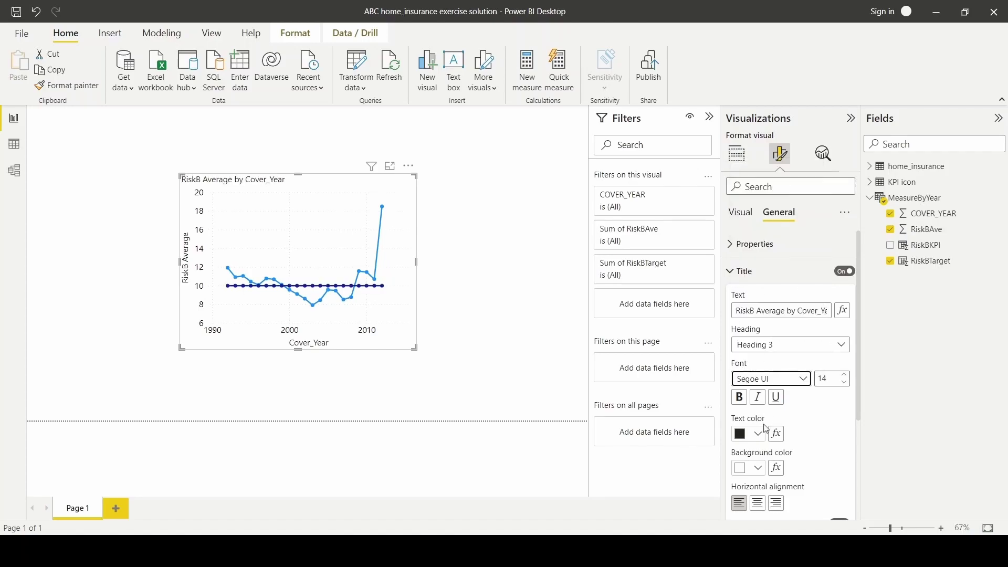
left_click(759, 505)
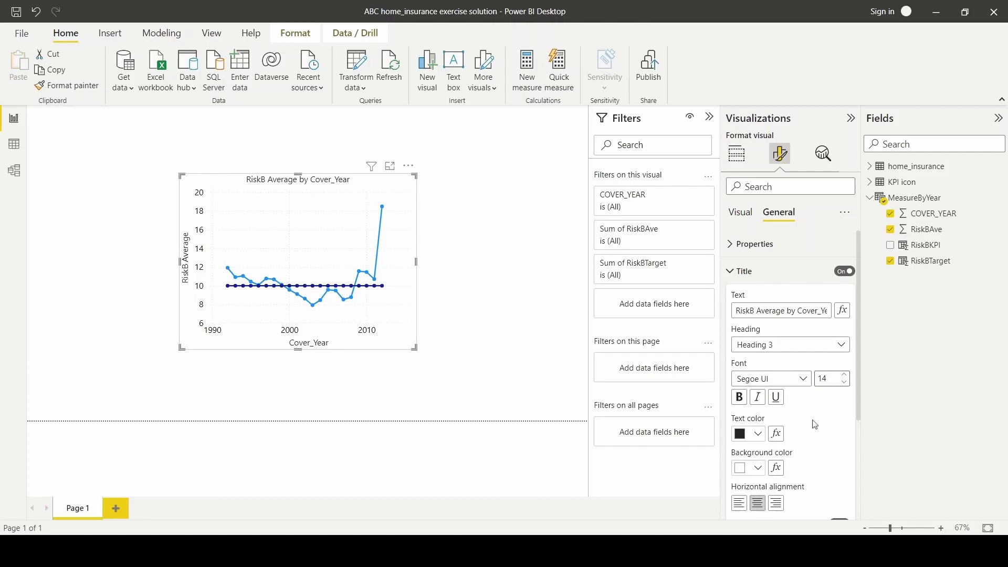
left_click(599, 447)
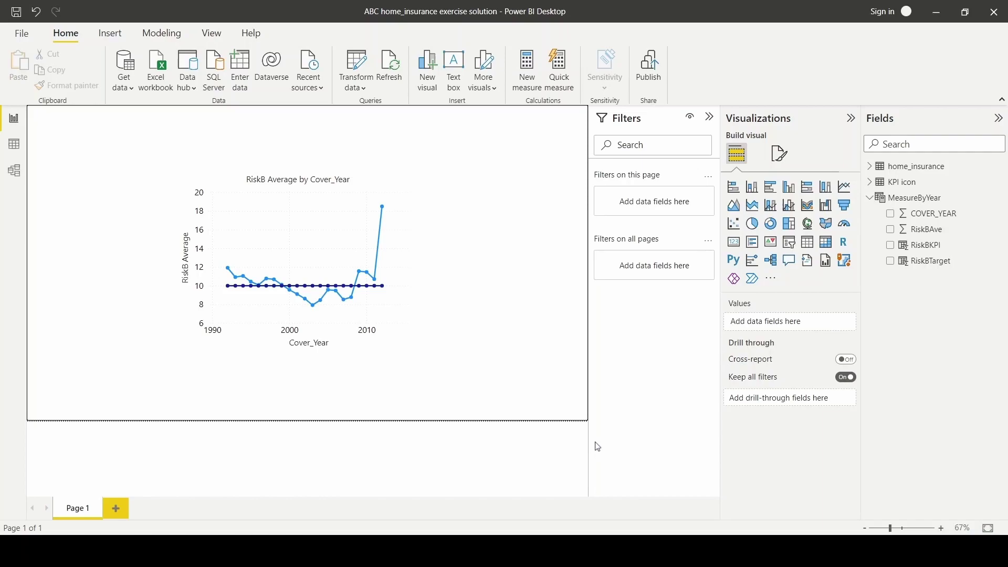
Add a new measure to MeasureByYear named 'RiskB Average Current'.
right_click(918, 205)
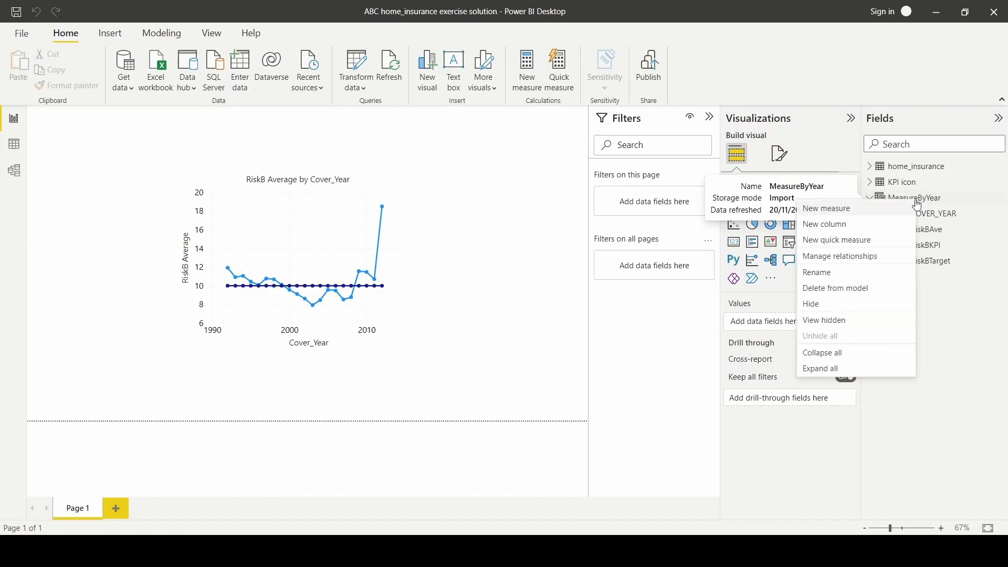
left_click(903, 208)
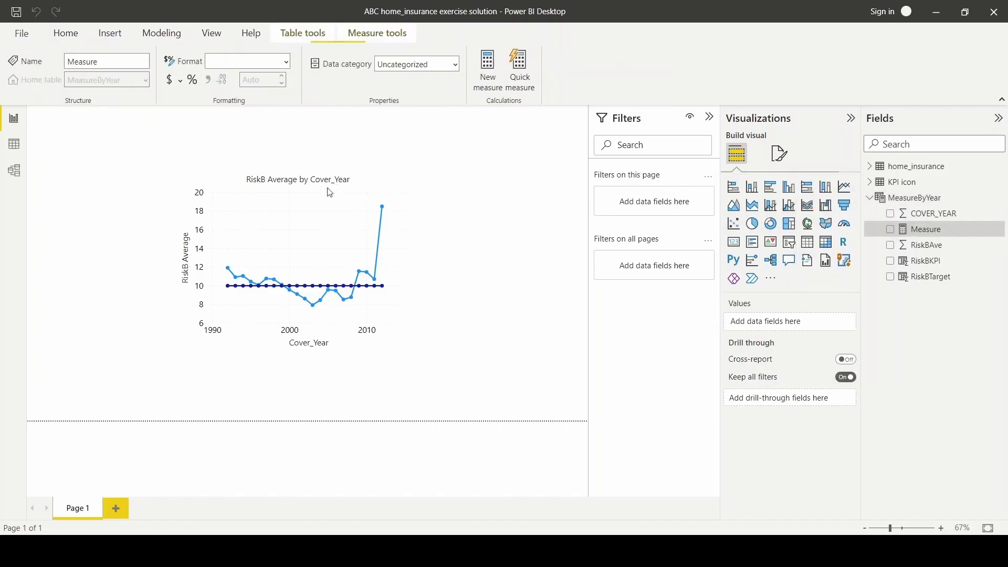
left_click(124, 116)
key("BackSpace")
key("BackSpace")
key("BackSpace")
key("BackSpace")
key("BackSpace")
key("BackSpace")
key("BackSpace")
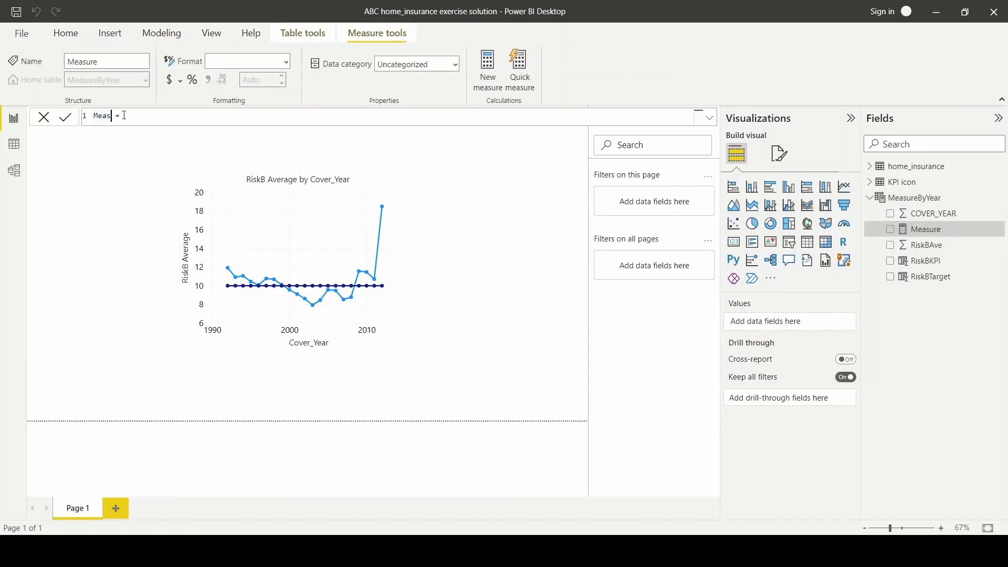
type("RiskB Average Current")
Start the formula with CALCULATE(SELECTEDVALUE(MeasureByYear[RiskBAve]).
left_click(213, 119)
type("CALCULATE(")
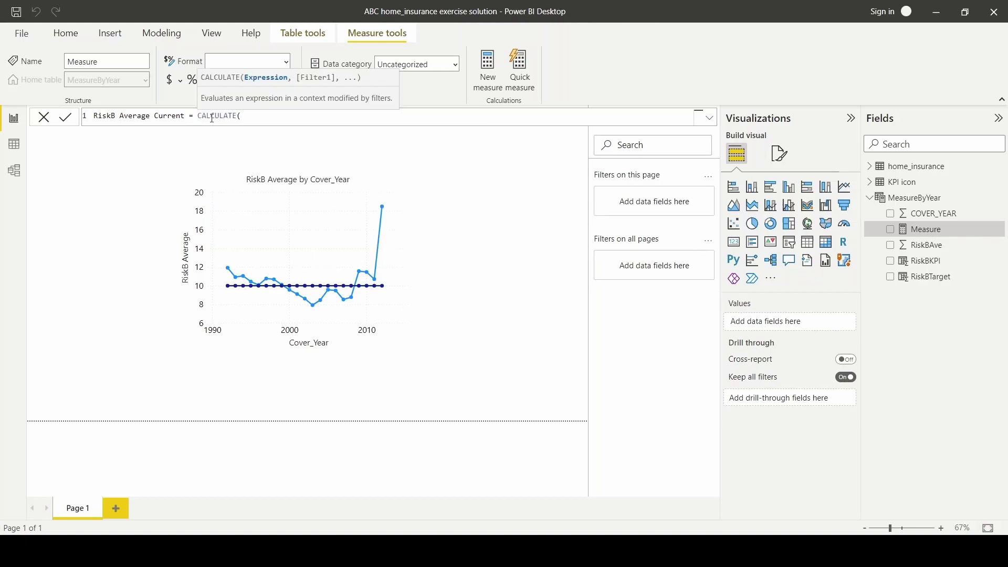
type("Sele")
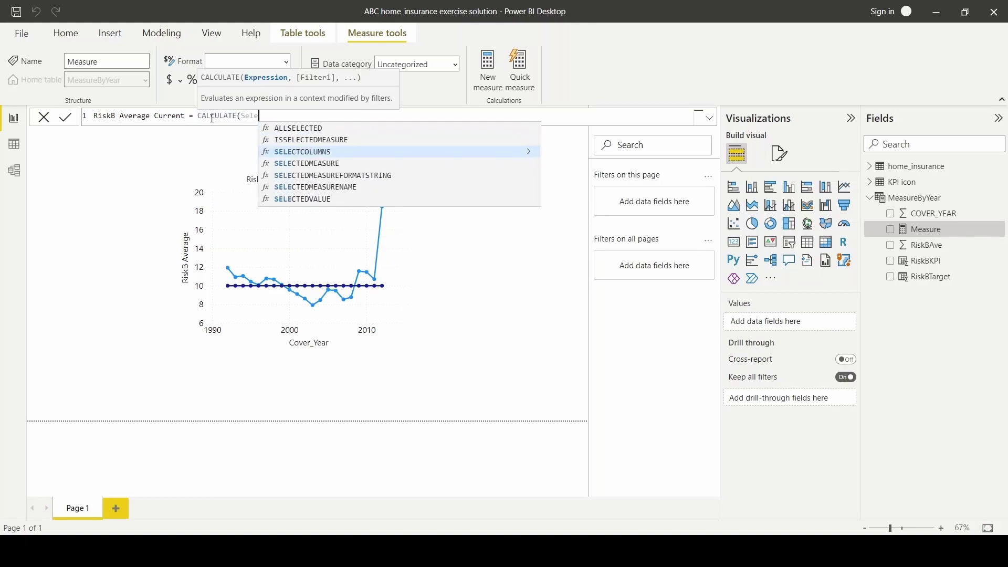
key("BackSpace")
key("BackSpace")
key("BackSpace")
type("E")
key("BackSpace")
type("E")
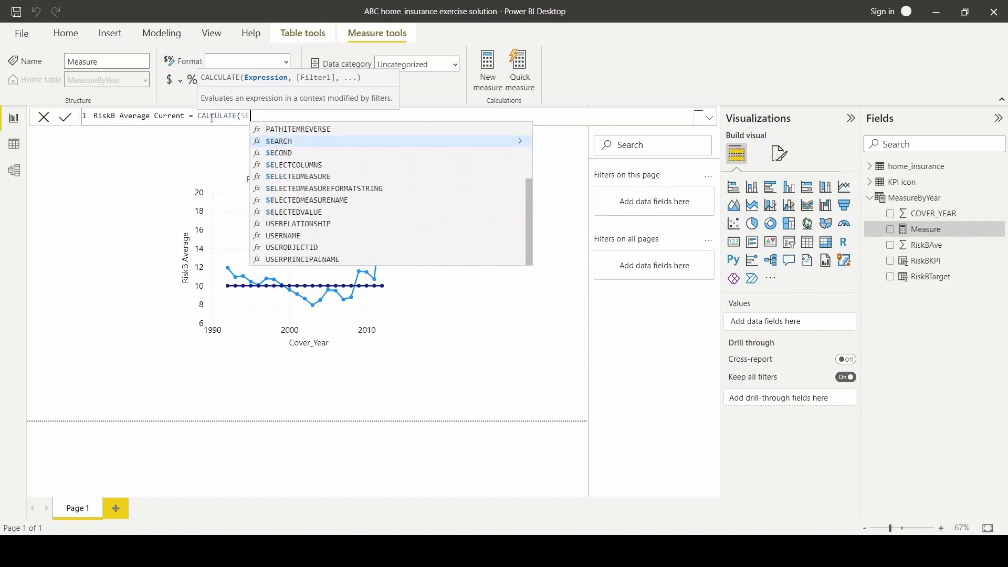
type("LEC")
left_click(296, 197)
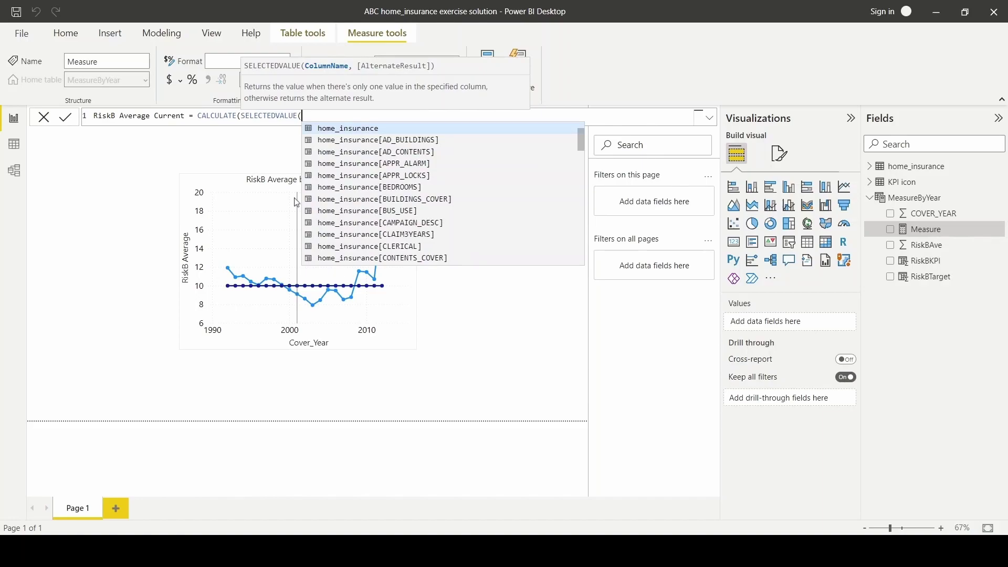
type("M")
left_click(397, 214)
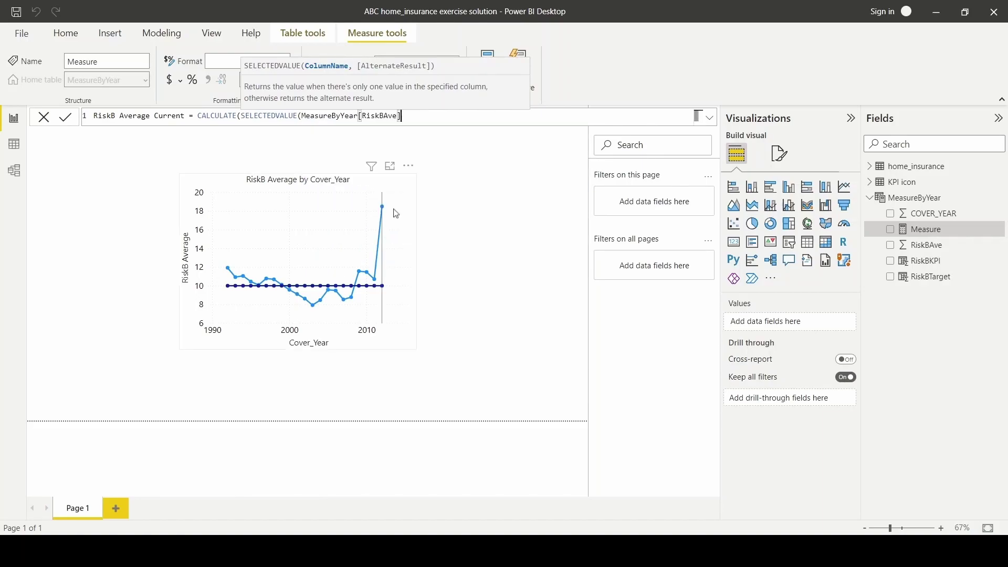
Finish with FILTER(MeasureByYear,MeasureByYear[COVER_YEAR]=MAX(MeasureByYear[COVER_YEAR]))) as the filter.
type("),")
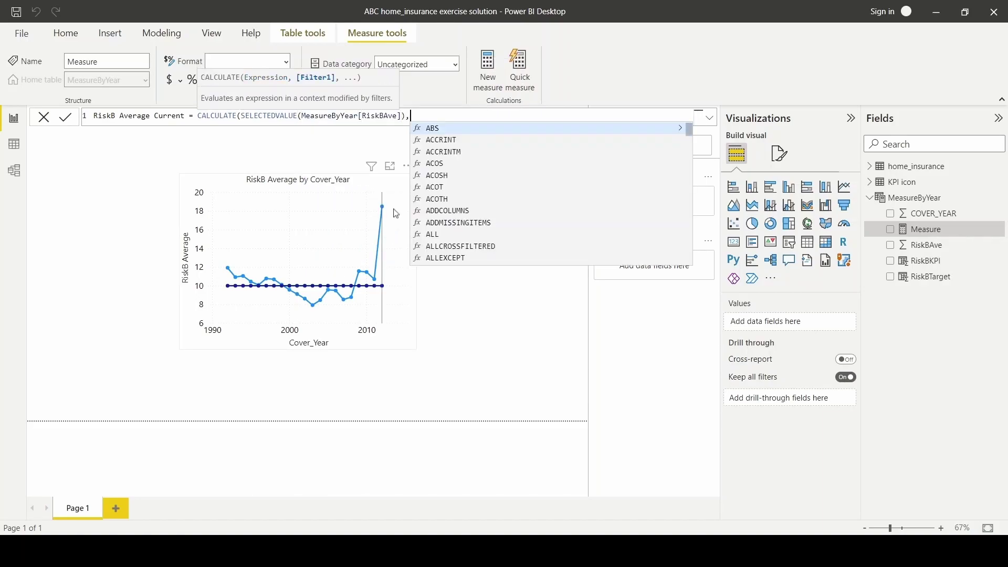
type("FILTER(")
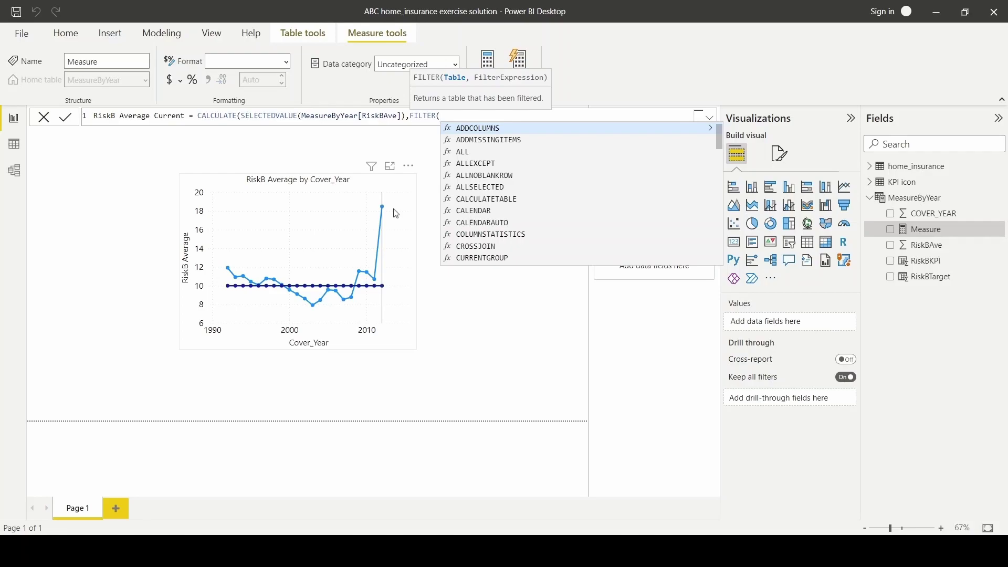
type("MeasureByYear")
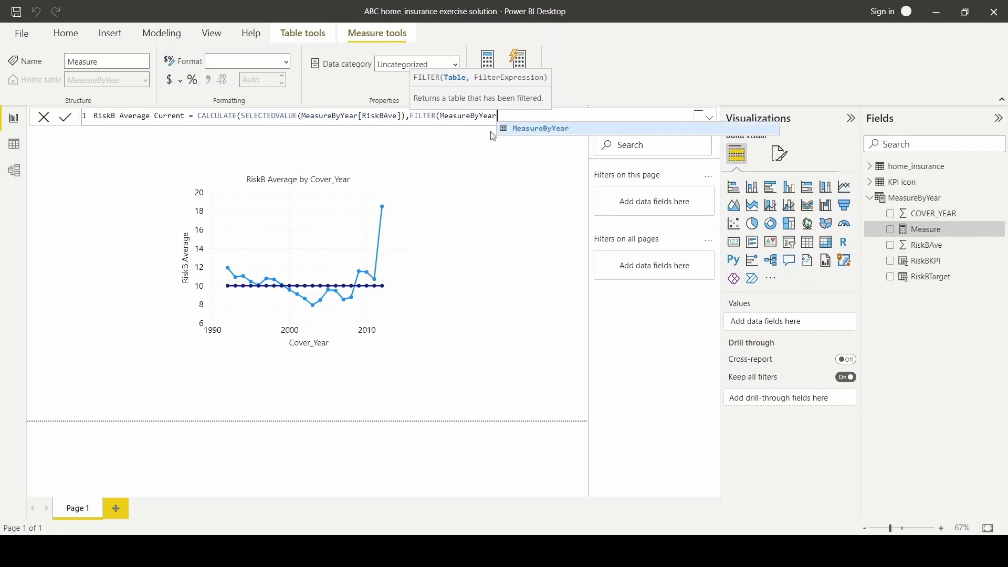
type(",")
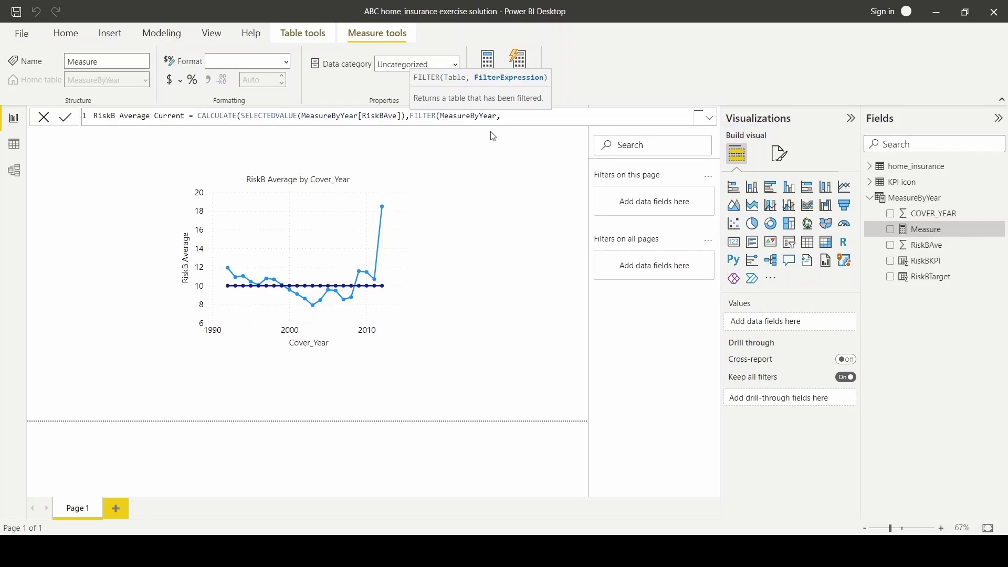
type("M")
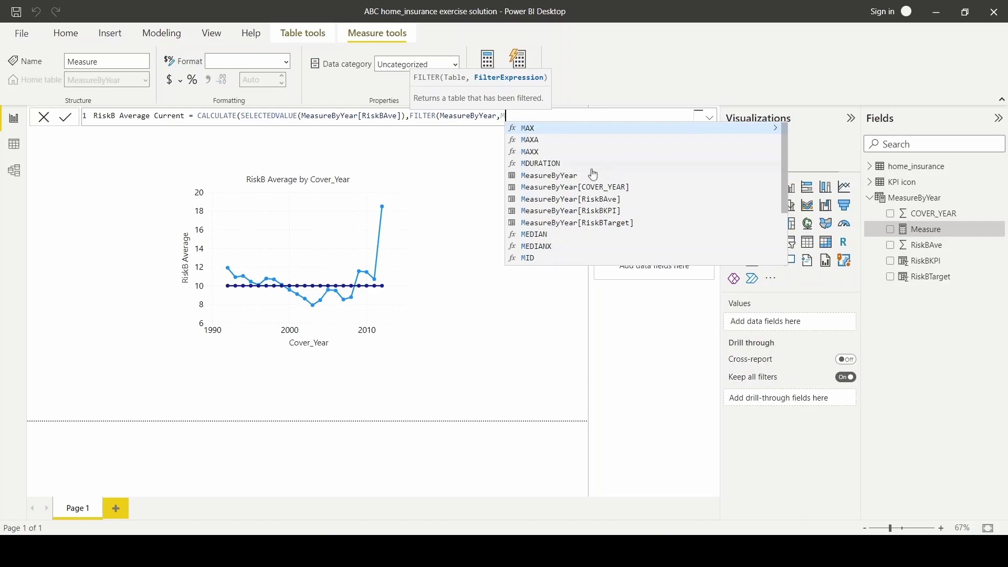
left_click(613, 189)
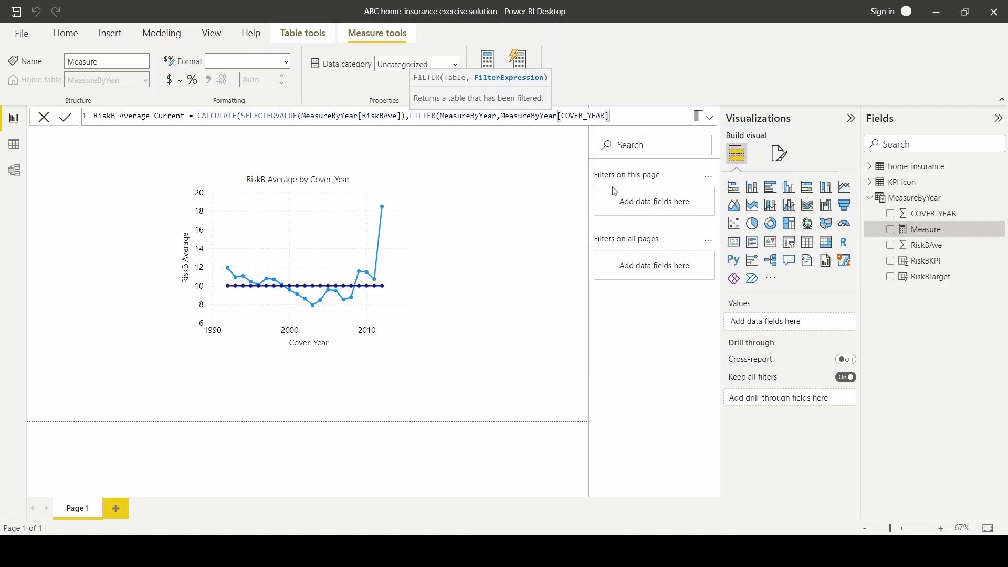
type("=MAX")
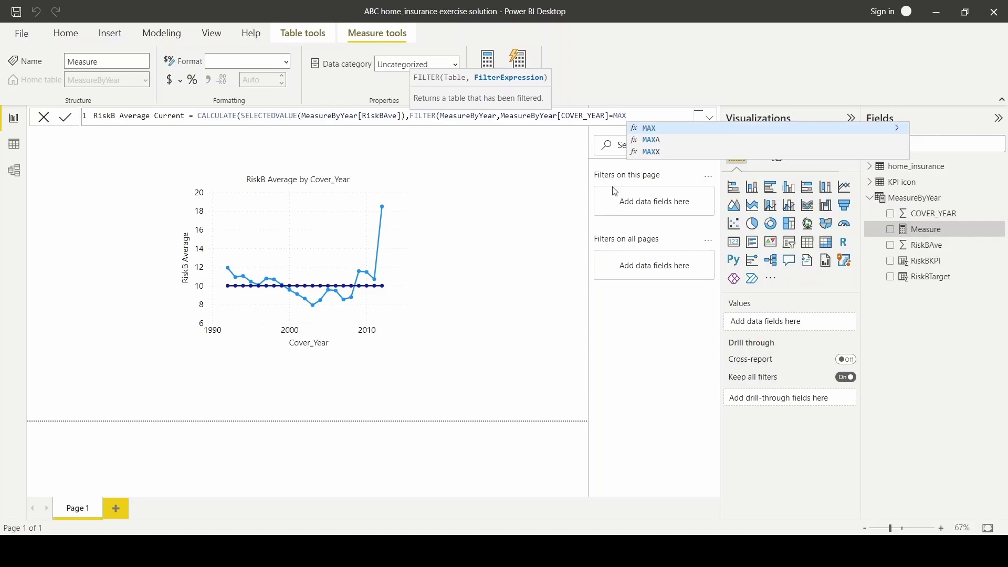
type("(Me")
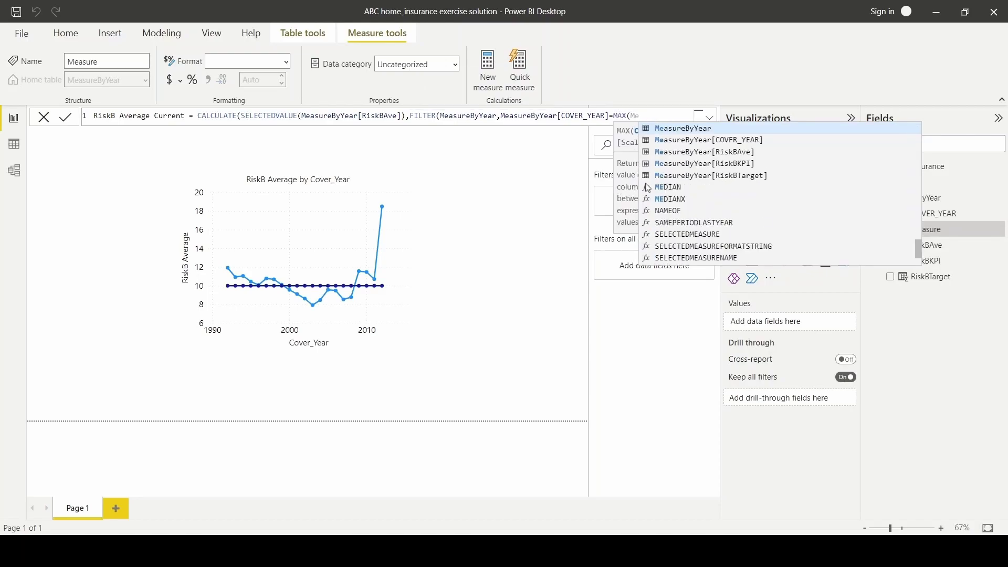
left_click(734, 143)
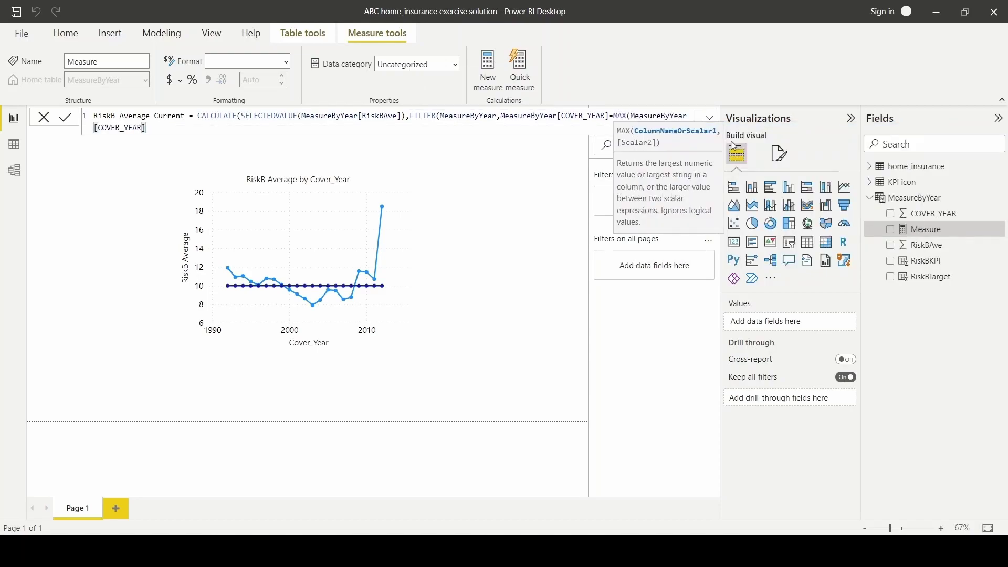
type(")")
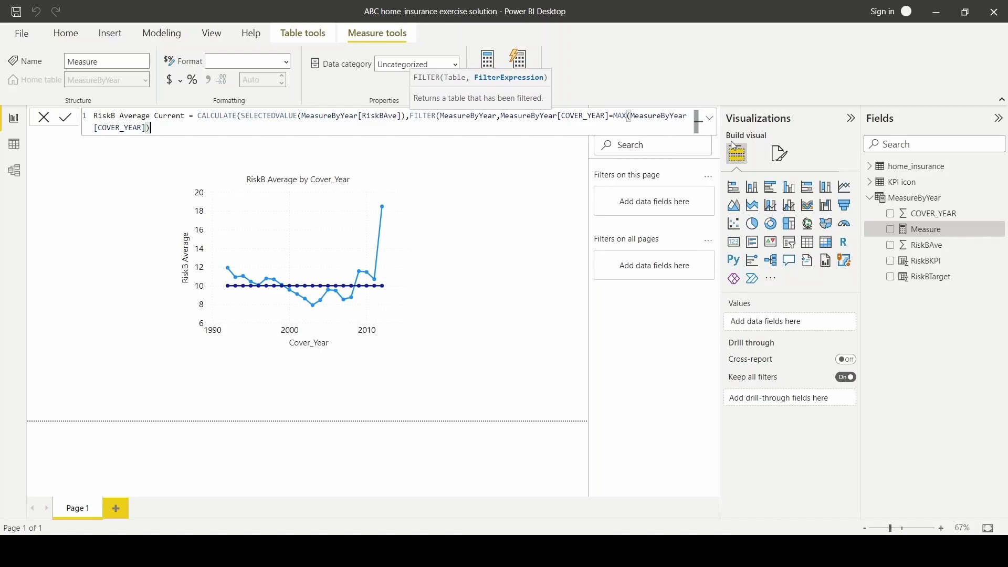
type(")")
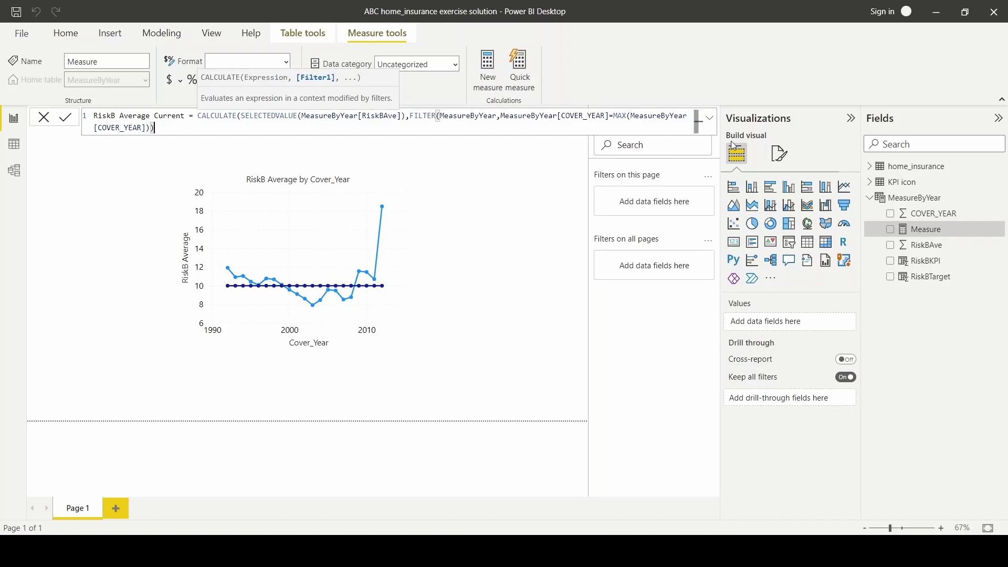
type(")")
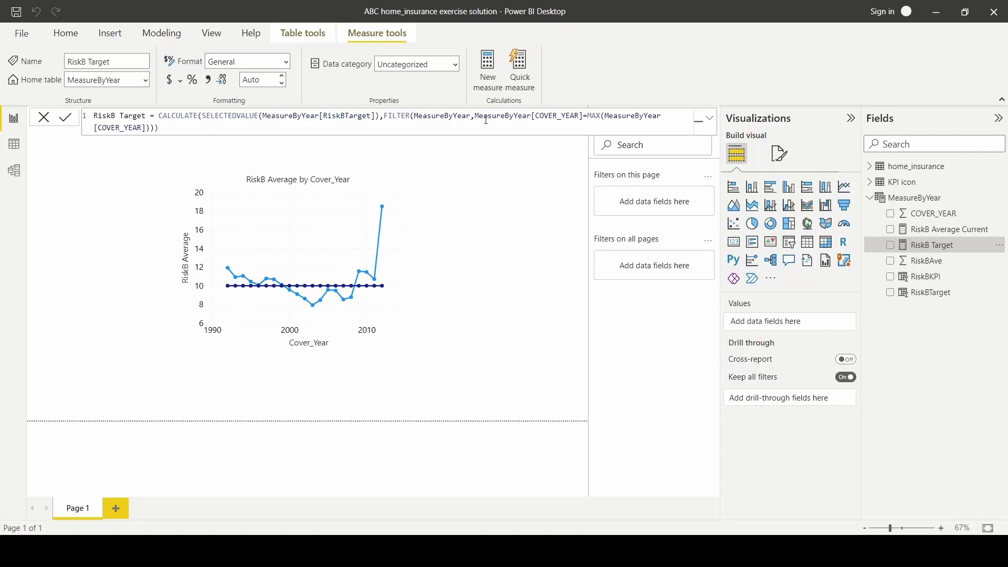
Commit the RiskB Average Current measure and leave formula editing.
left_click(488, 157)
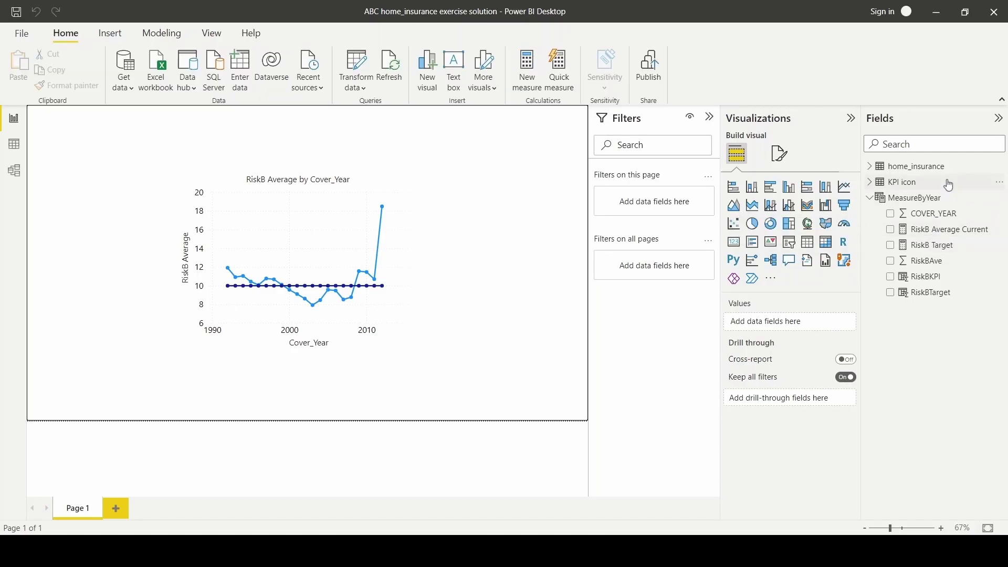
Add another new measure to MeasureByYear and clear its default name.
right_click(935, 200)
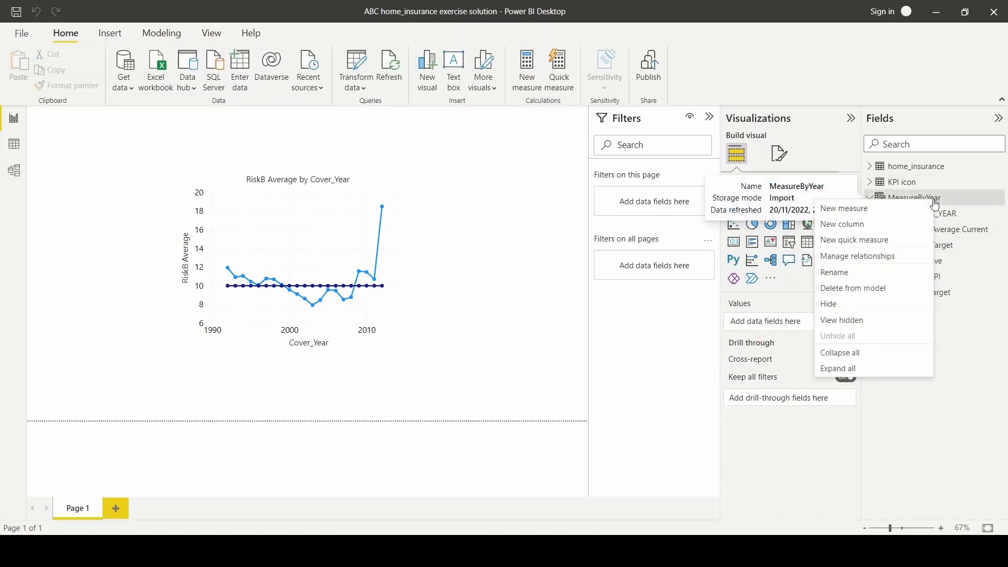
left_click(876, 210)
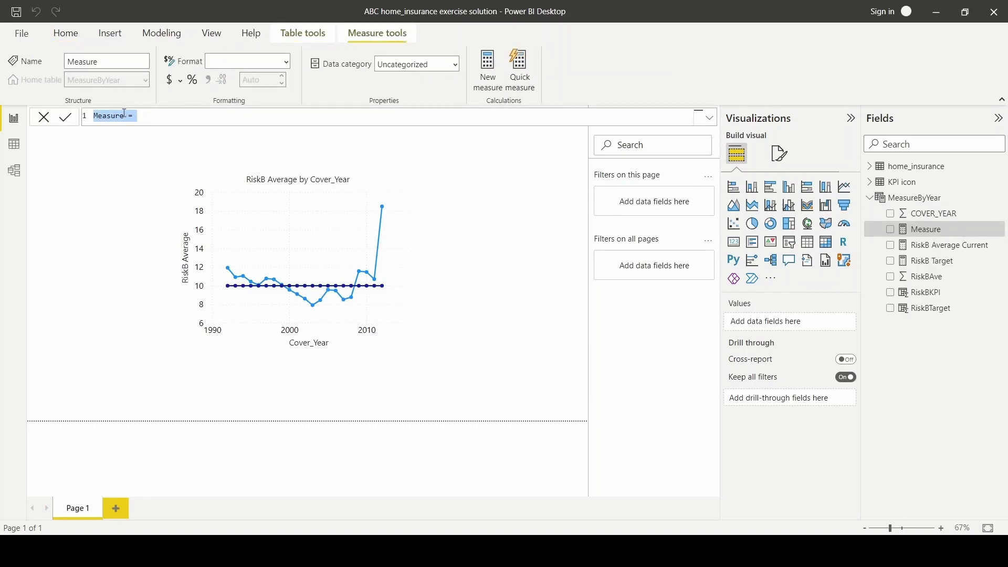
left_click(125, 114)
key("BackSpace")
key("BackSpace")
key("BackSpace")
key("BackSpace")
key("BackSpace")
key("BackSpace")
key("BackSpace")
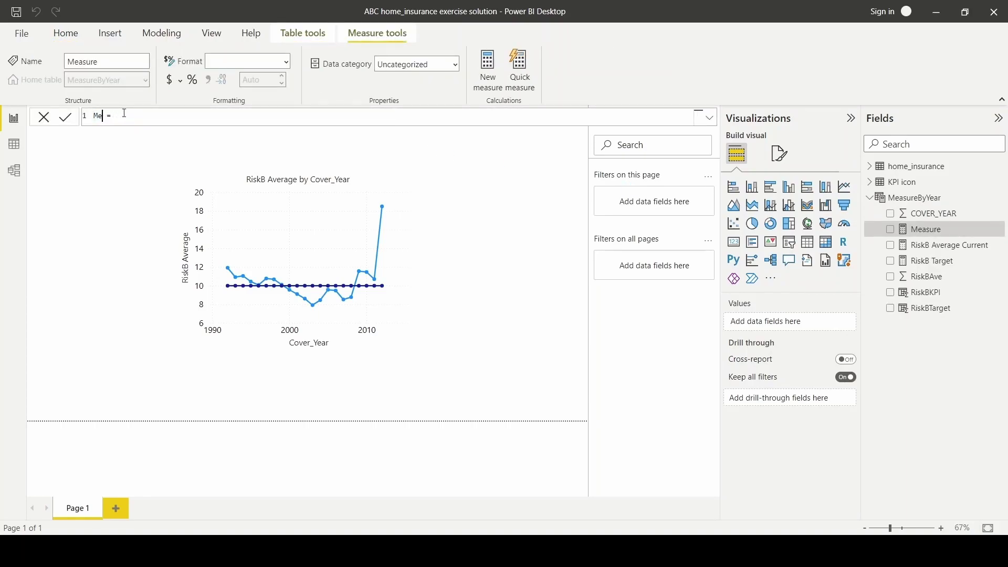
Enter RiskB KPI = LOOKUPVALUE('KPI icon'[Icon],'KPI icon'[KPI key]) and commit it.
type("RiskB KPI = LOOK")
left_click(203, 130)
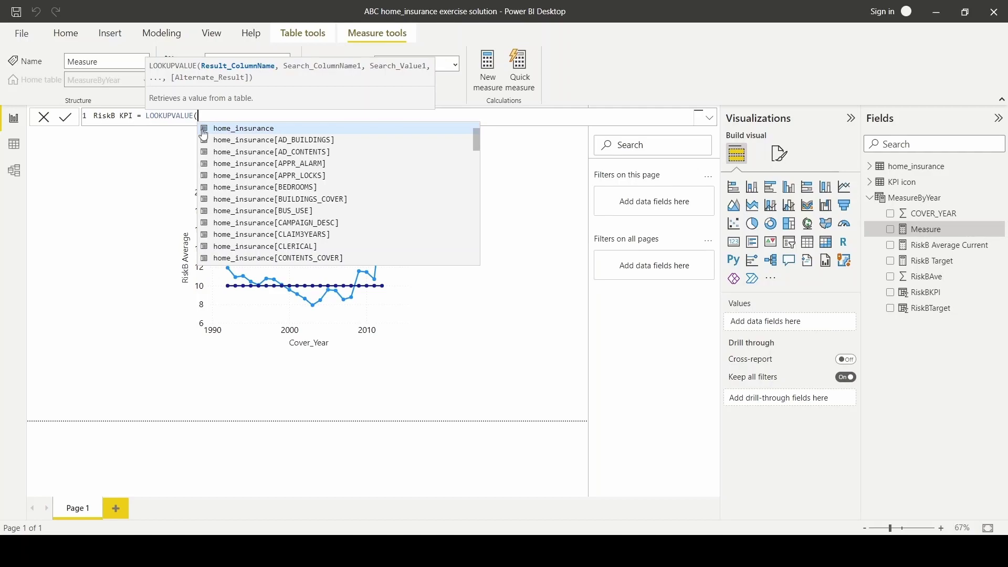
type("Ico")
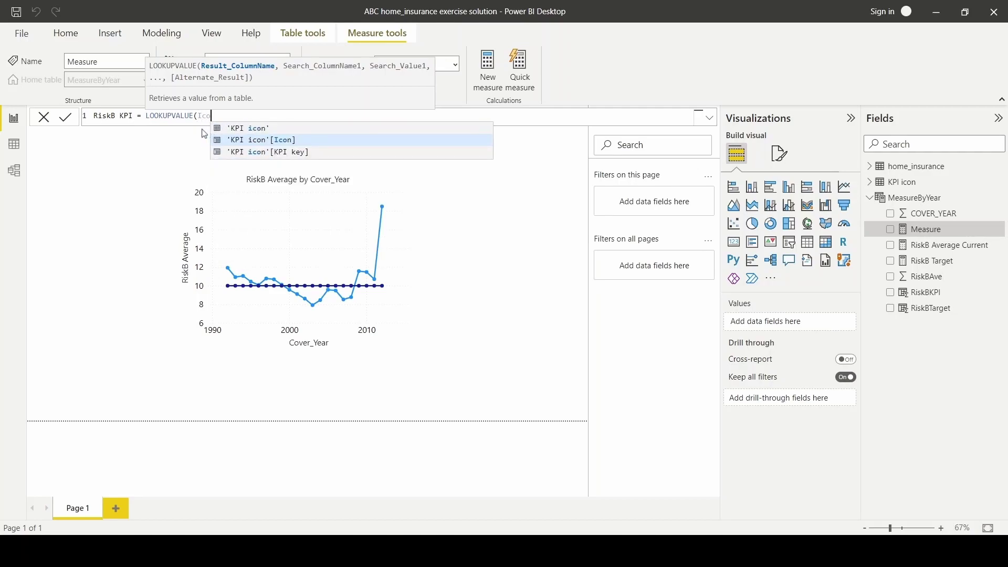
left_click(285, 140)
type(",")
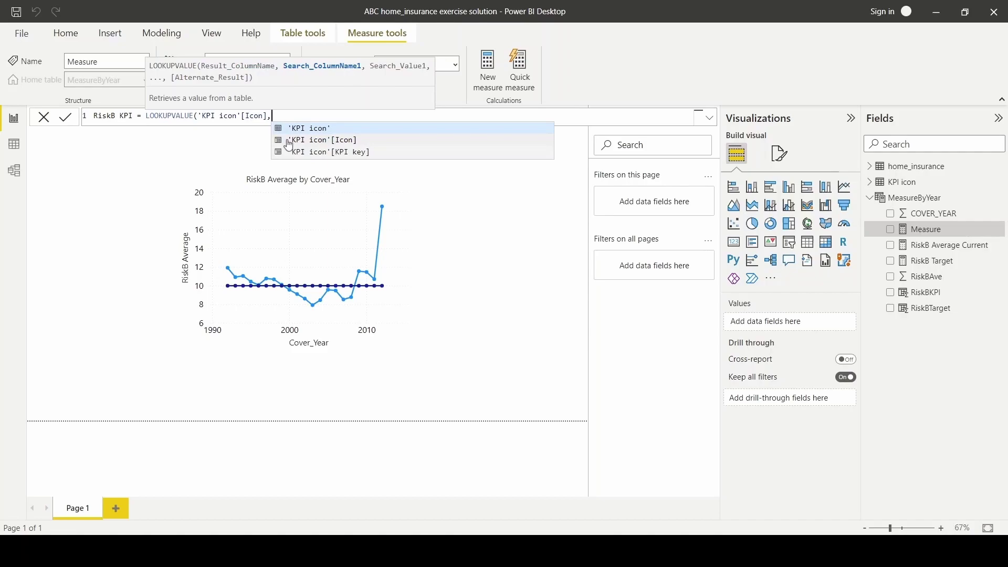
left_click(309, 154)
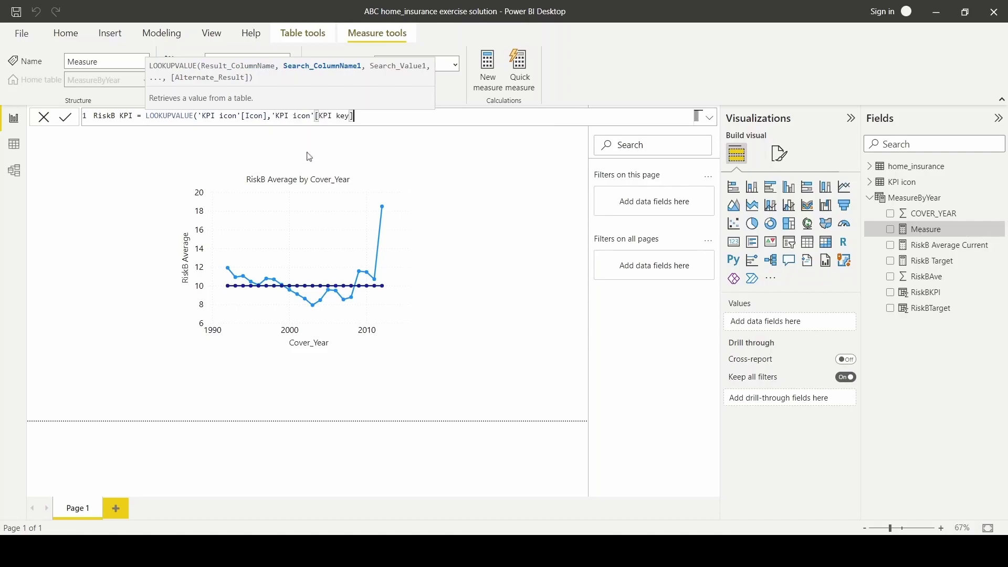
type(")")
key("Return")
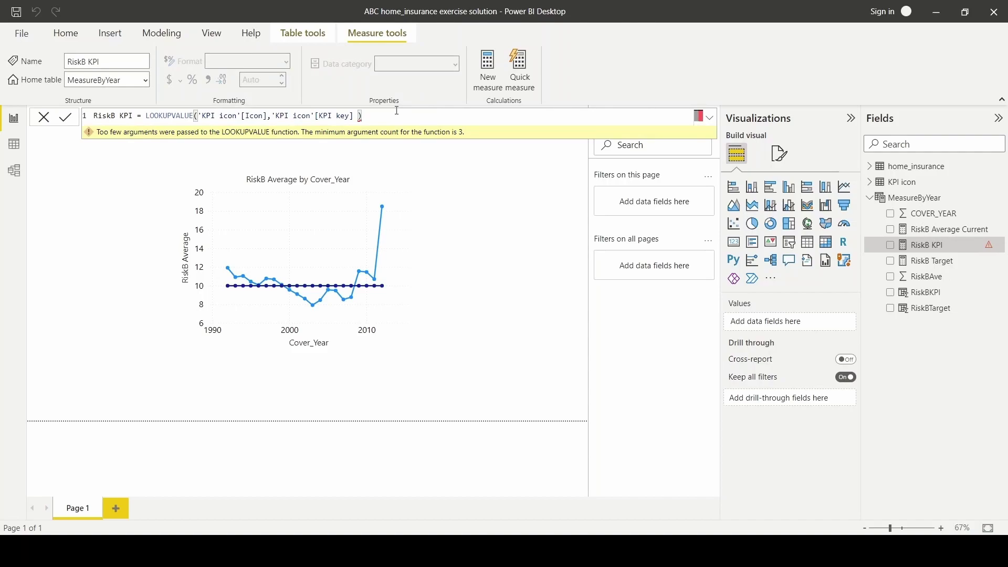
Add CALCULATE(SELECTEDVALUE(MeasureByYear[RiskBKPI]), as the third LOOKUPVALUE argument.
key("Left")
key("Left")
type(",")
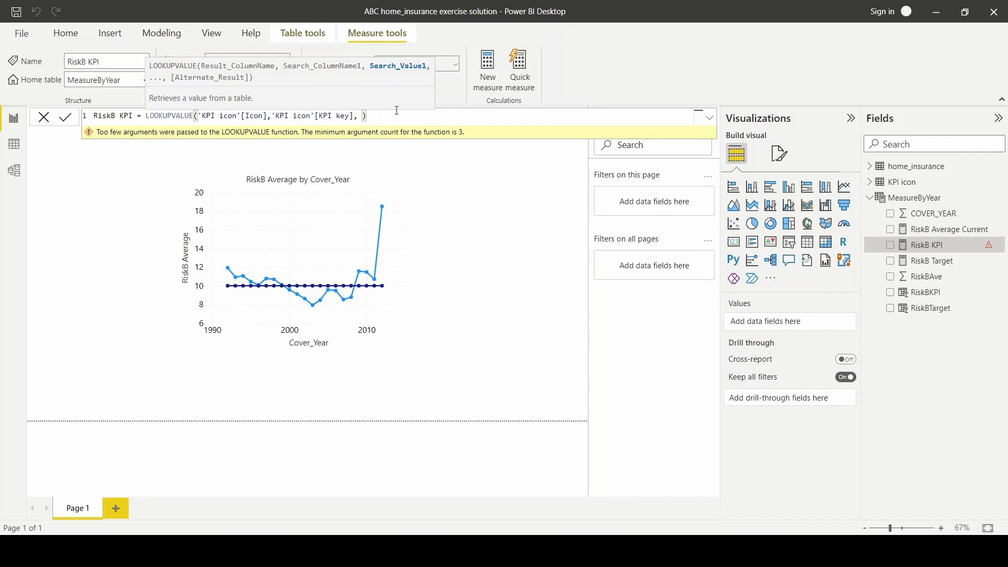
type("CA")
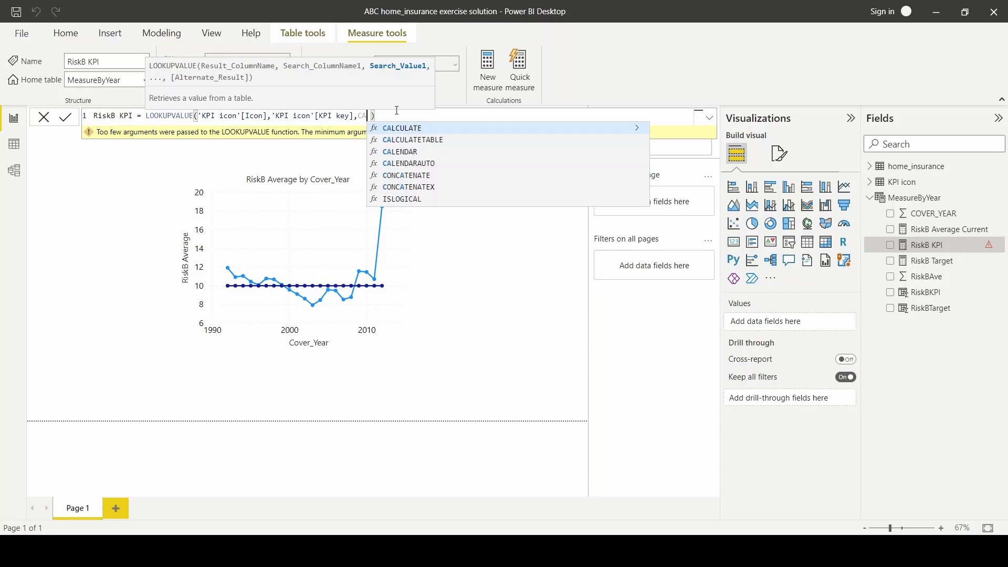
type("L")
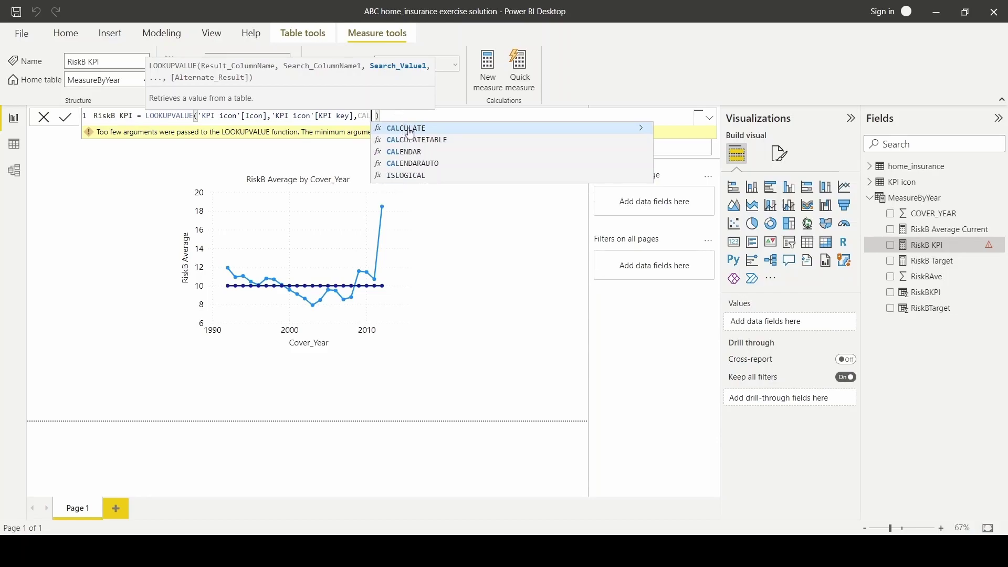
left_click(407, 129)
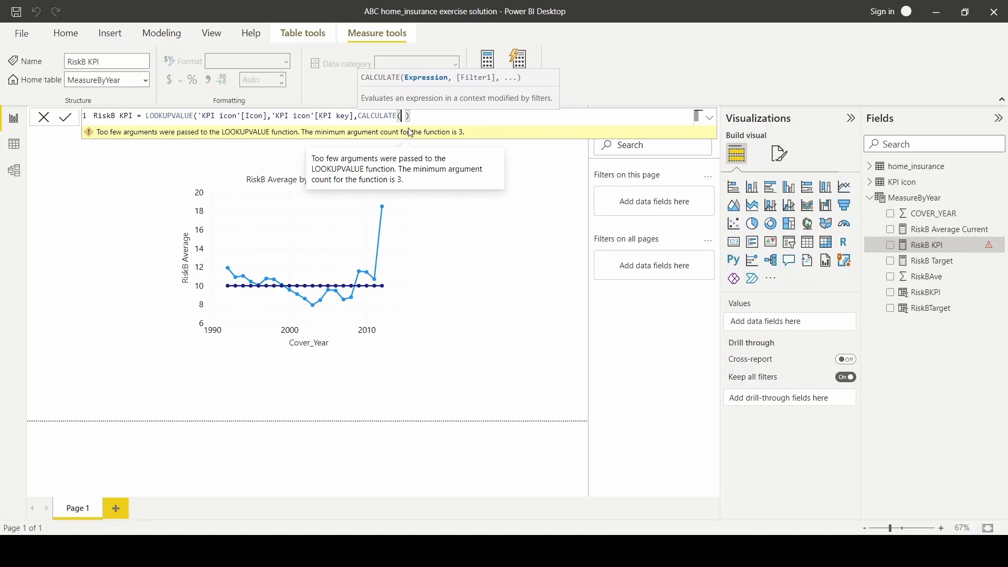
type("SEL")
key("BackSpace")
key("BackSpace")
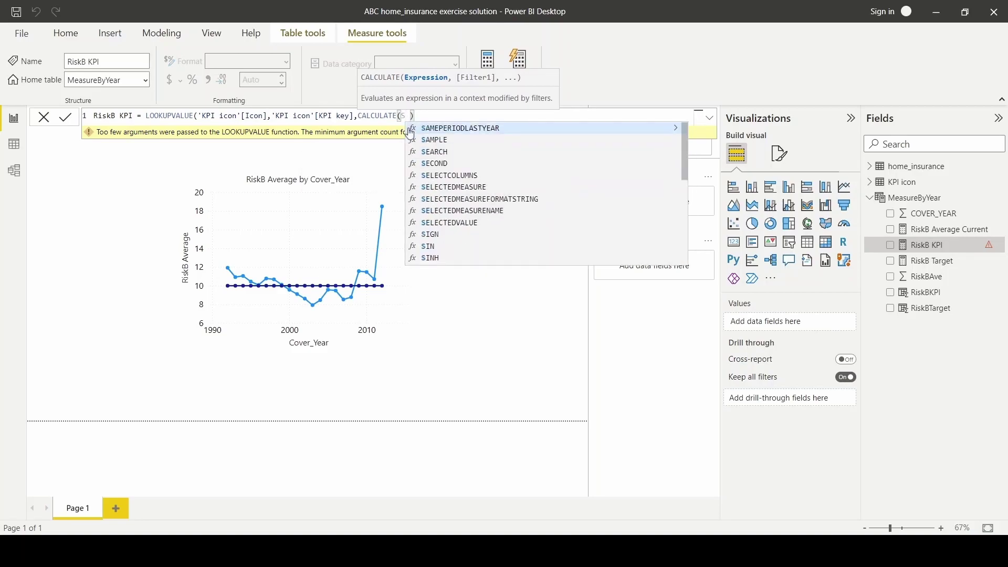
type("ELE")
left_click(481, 209)
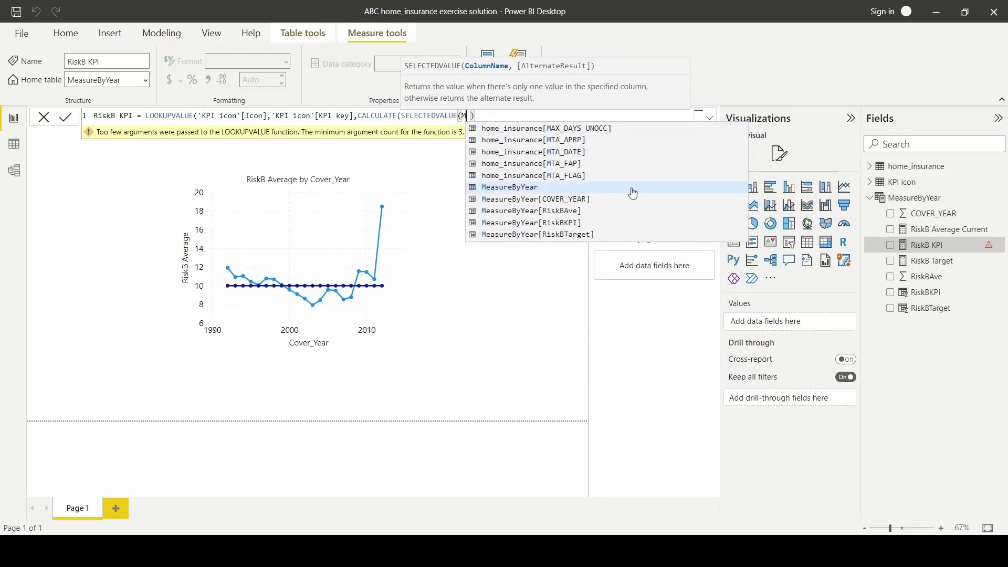
left_click(580, 222)
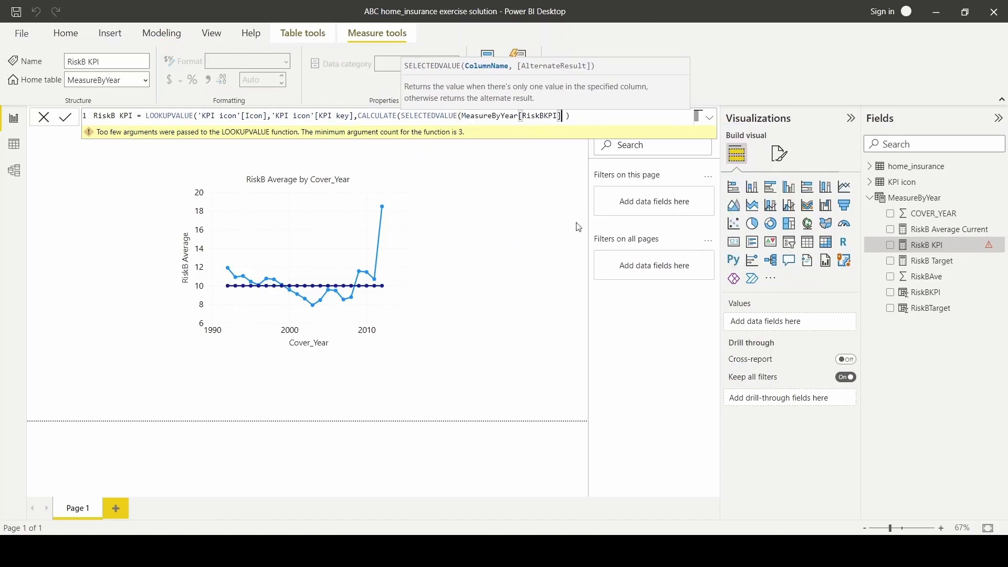
type(",")
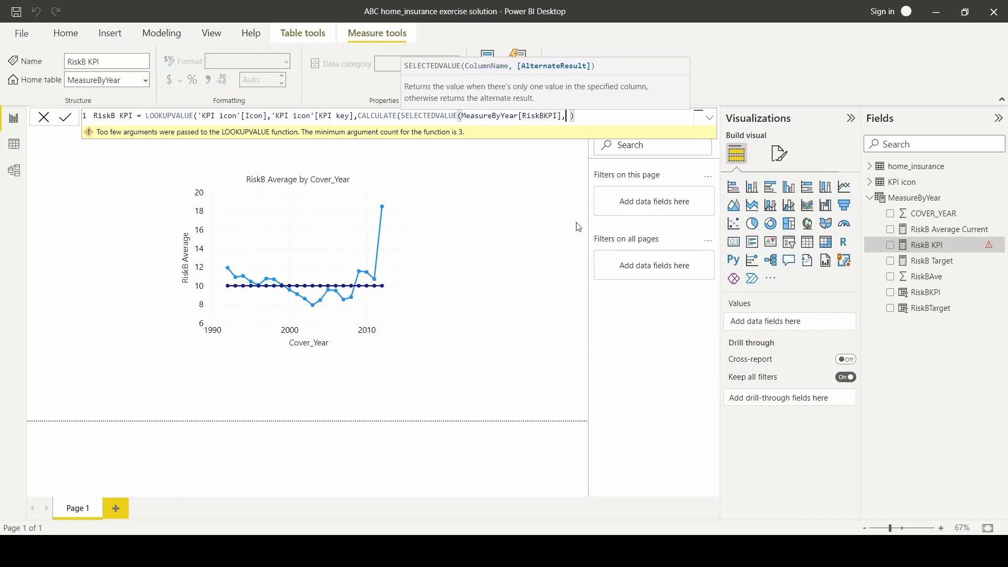
key("BackSpace")
key("BackSpace")
type("),")
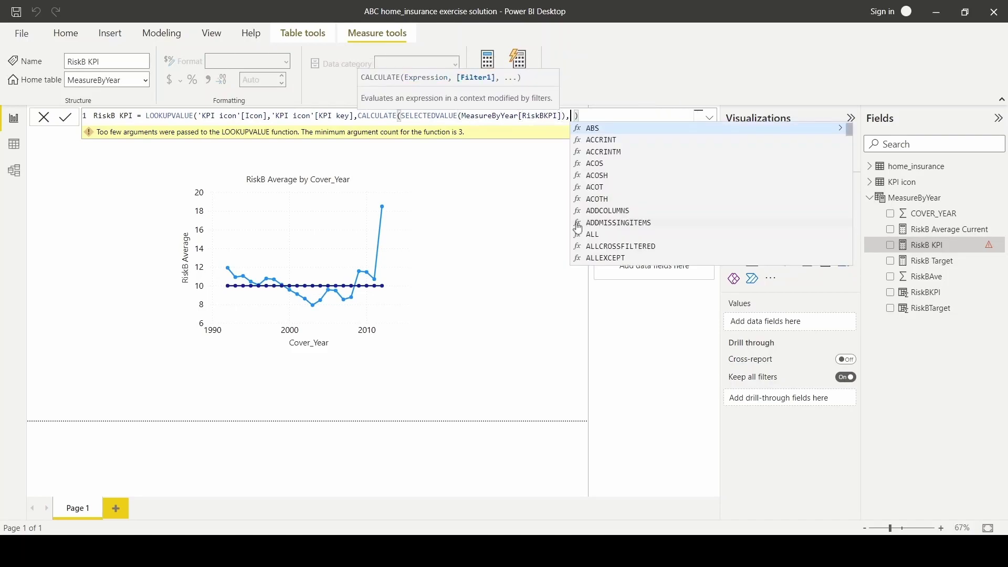
Complete it with FILTER(MeasureByYear, COVER_YEAR=MAX(COVER_YEAR)) and commit the measure.
key("BackSpace")
type("FILTER(")
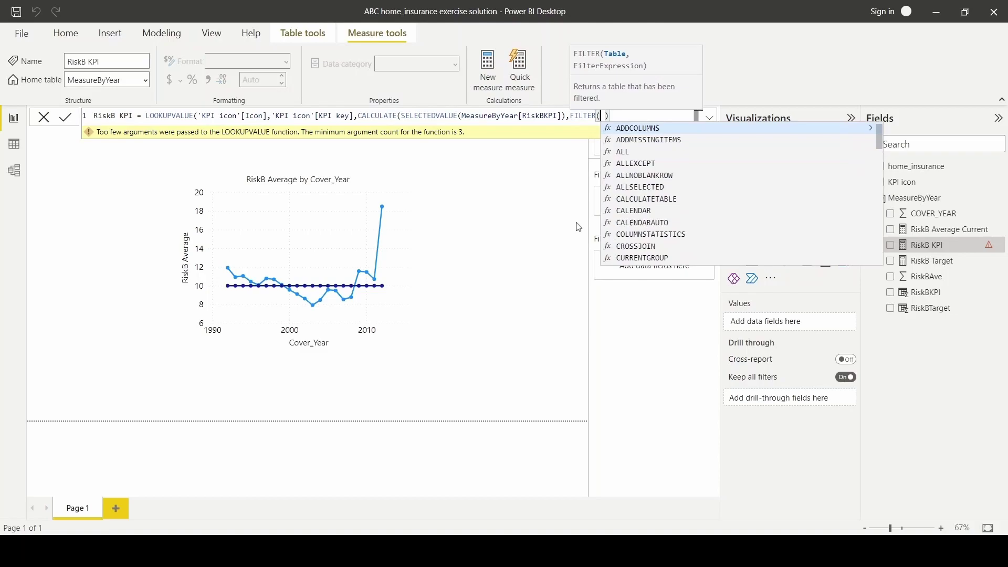
type("Mea")
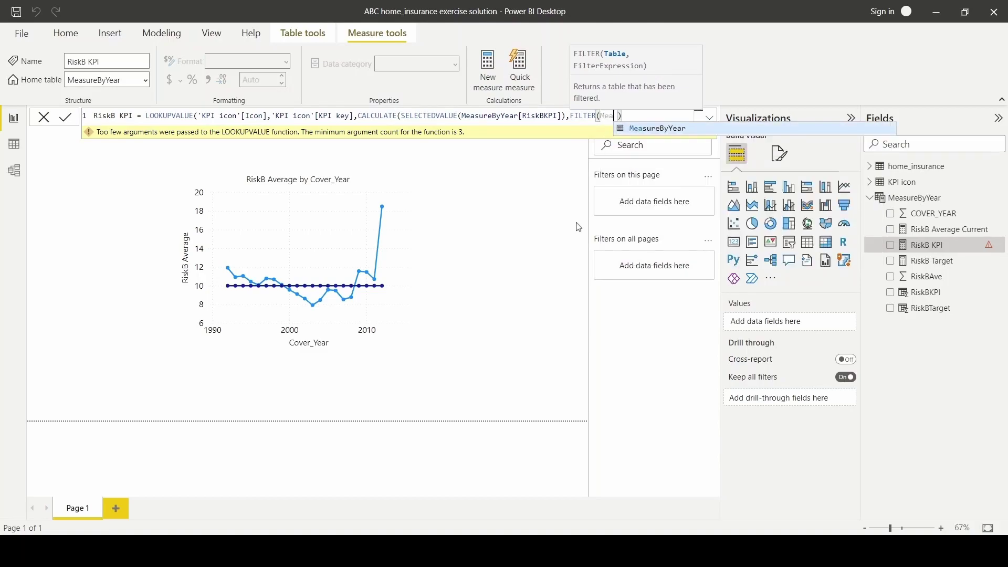
left_click(663, 129)
type(", ")
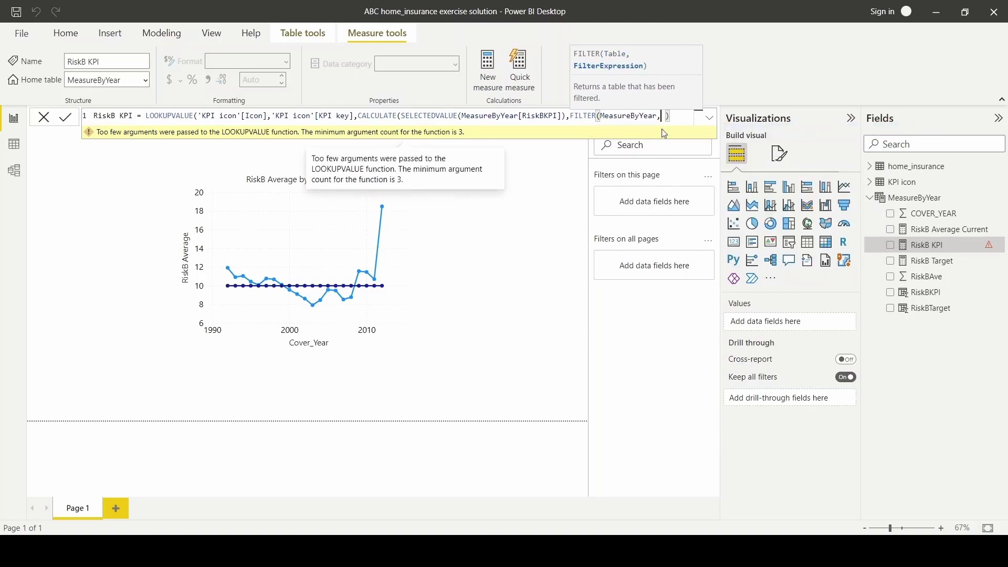
type("M")
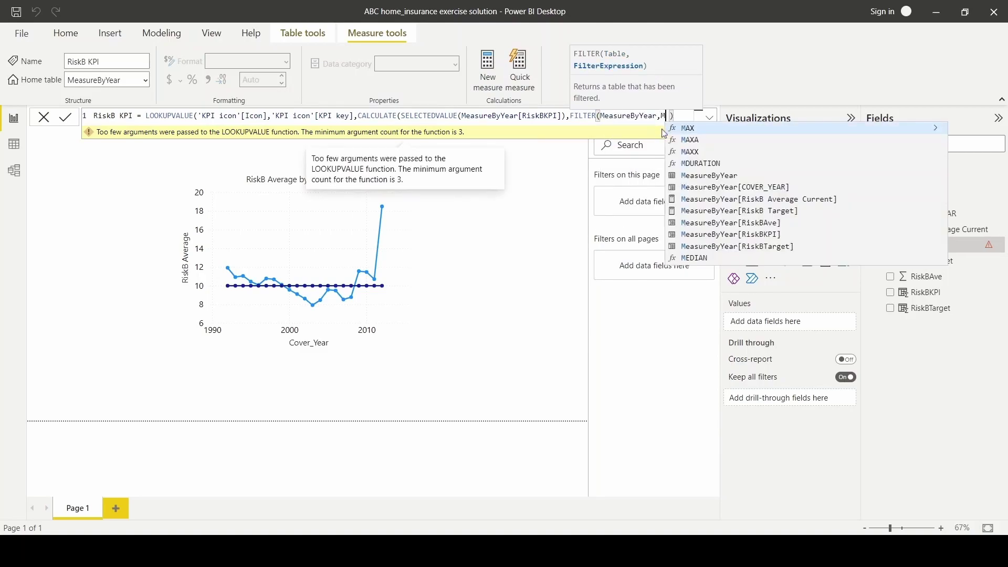
left_click(783, 196)
type("=MAX(M")
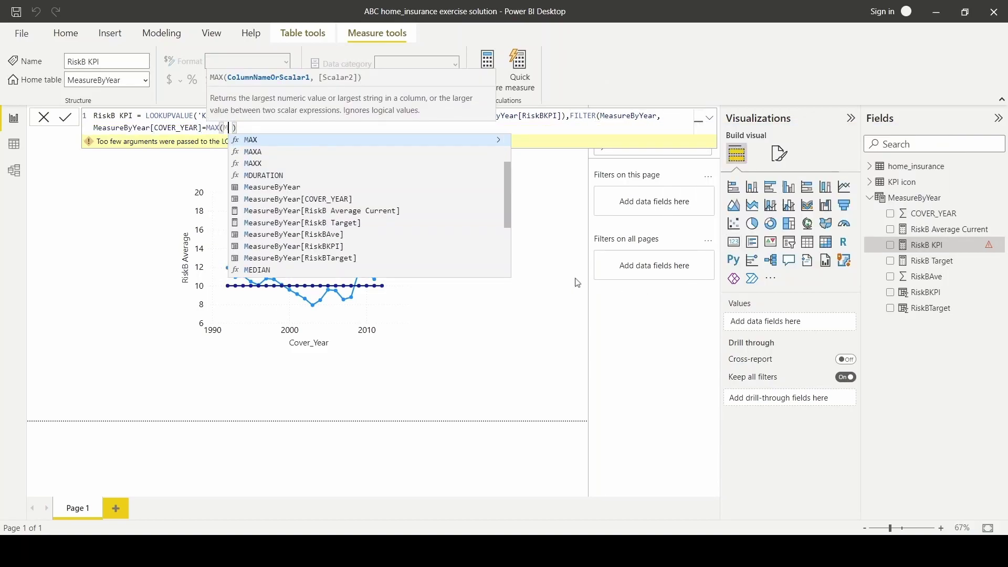
left_click(369, 201)
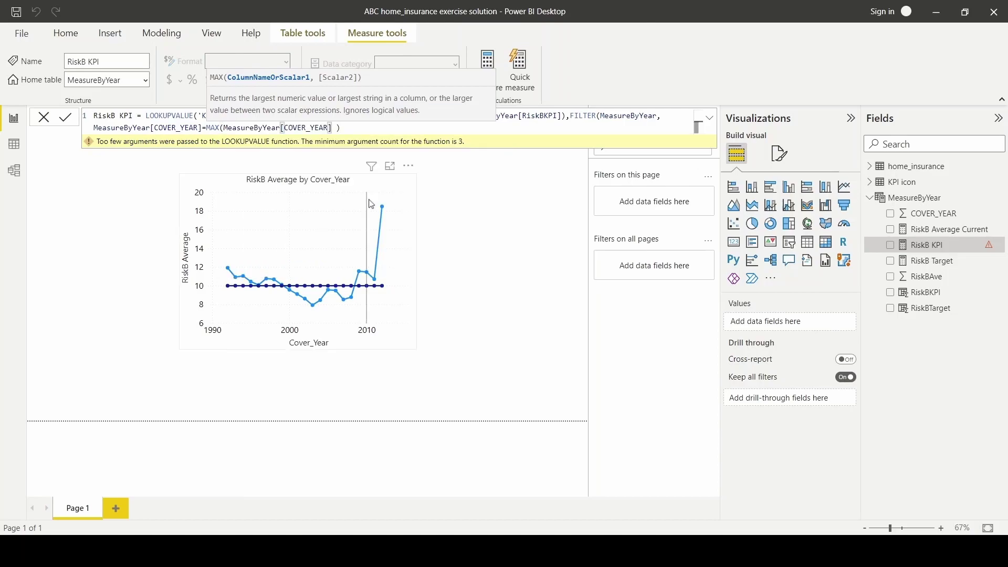
type(")")
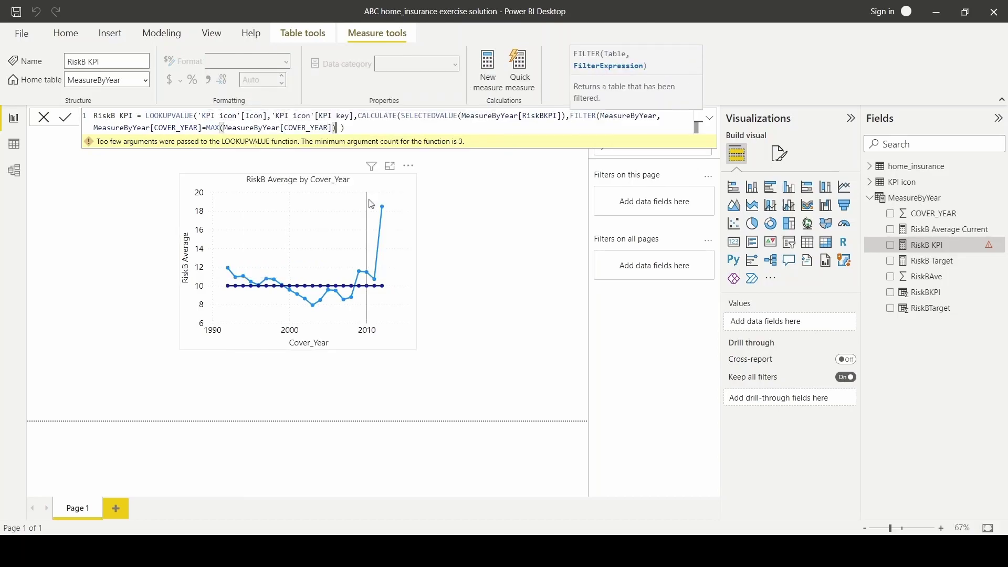
type(")")
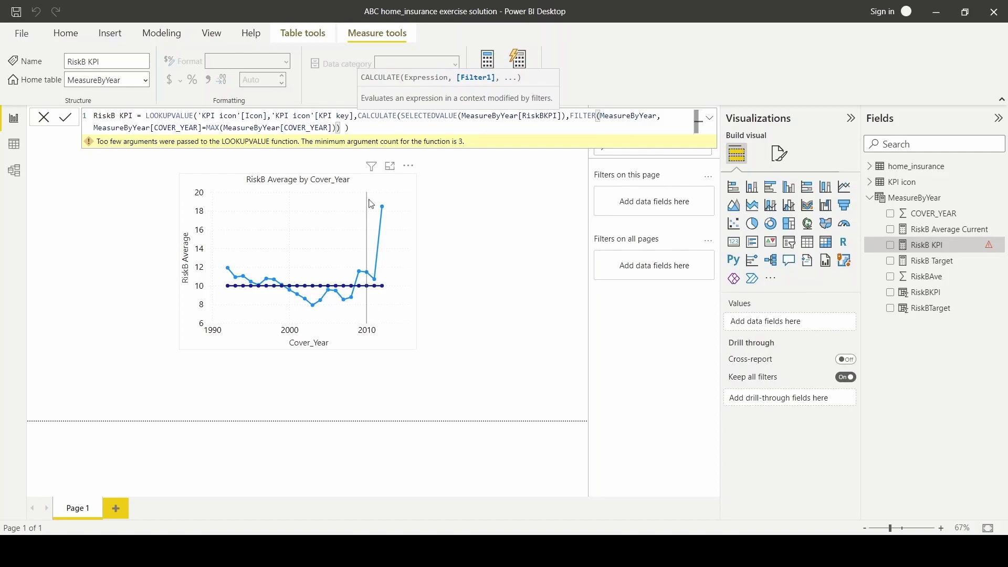
type("))")
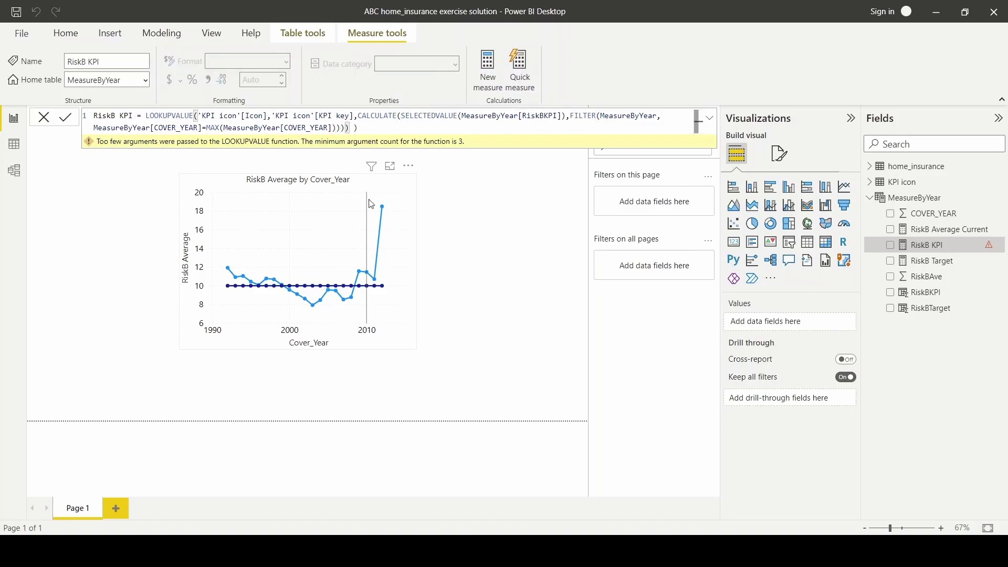
key("Delete")
key("Delete")
key("Return")
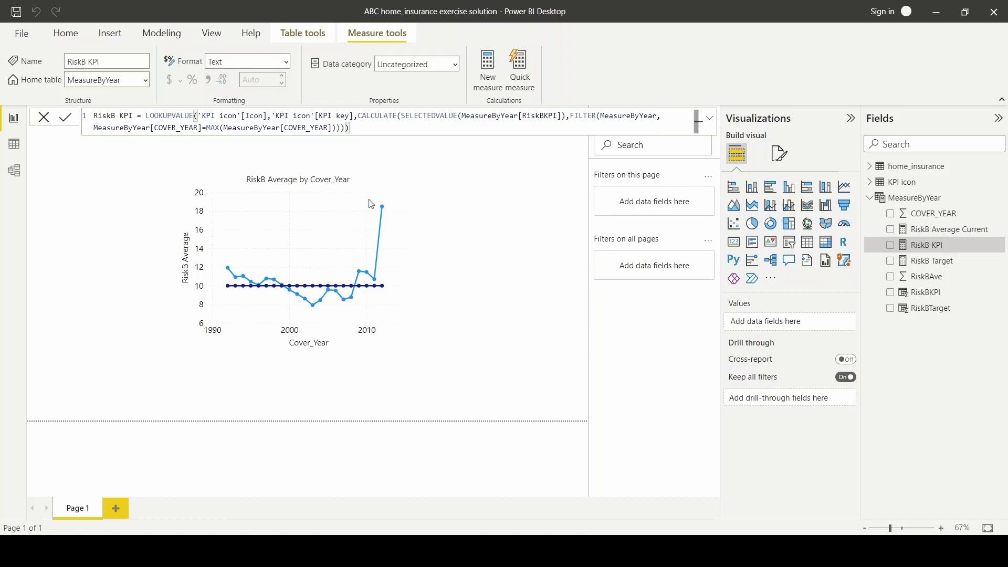
Add a card right of the chart showing RiskB Average Current (18.50).
left_click(472, 294)
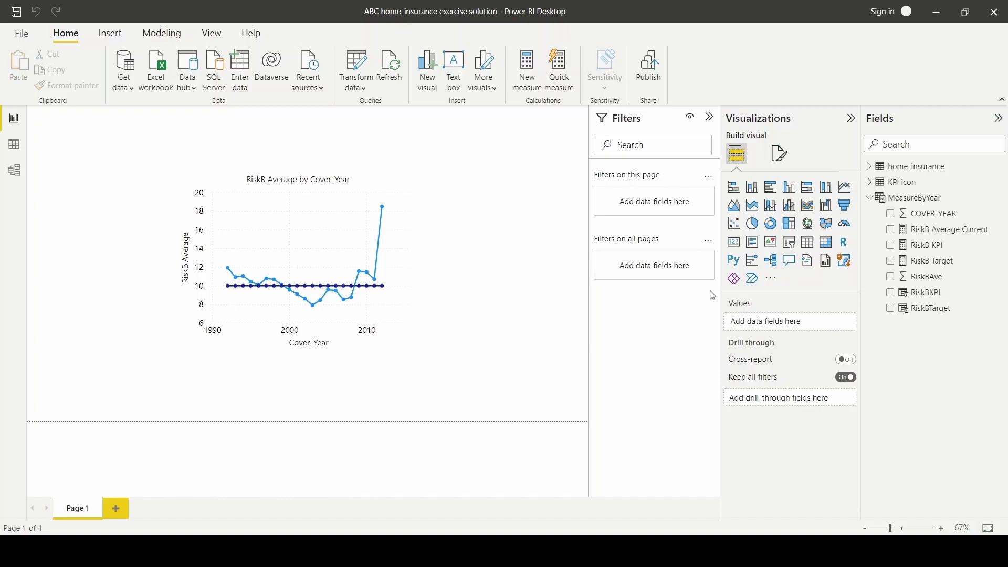
left_click(734, 242)
left_click_drag(203, 169, 527, 183)
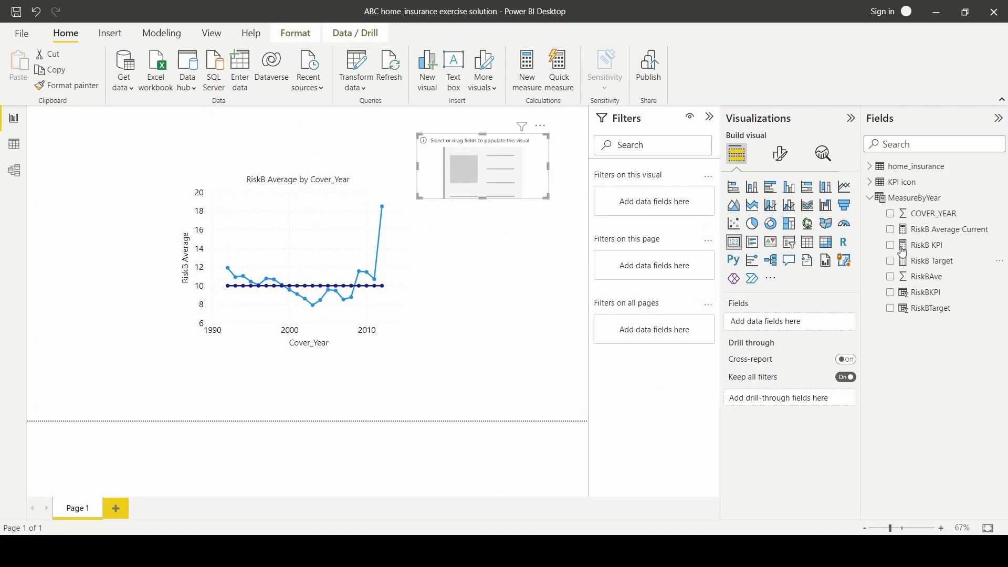
left_click_drag(953, 234, 819, 321)
left_click(505, 281)
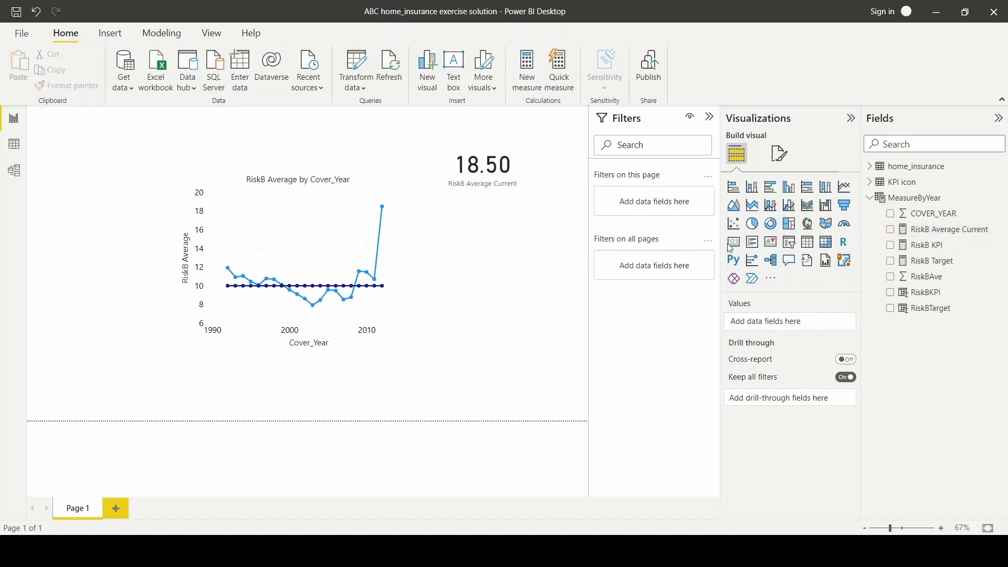
Add a second card below it showing RiskB Target (10.00).
left_click(733, 242)
left_click_drag(158, 160, 544, 248)
left_click_drag(909, 262, 794, 322)
left_click(628, 385)
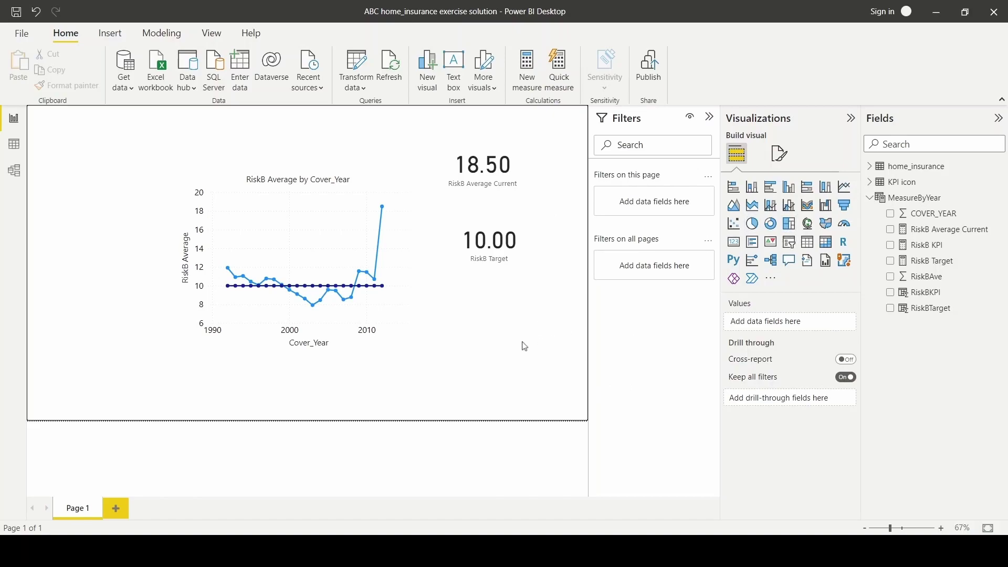
Add a table visual below the 10.00 card containing the RiskB KPI measure.
left_click(809, 247)
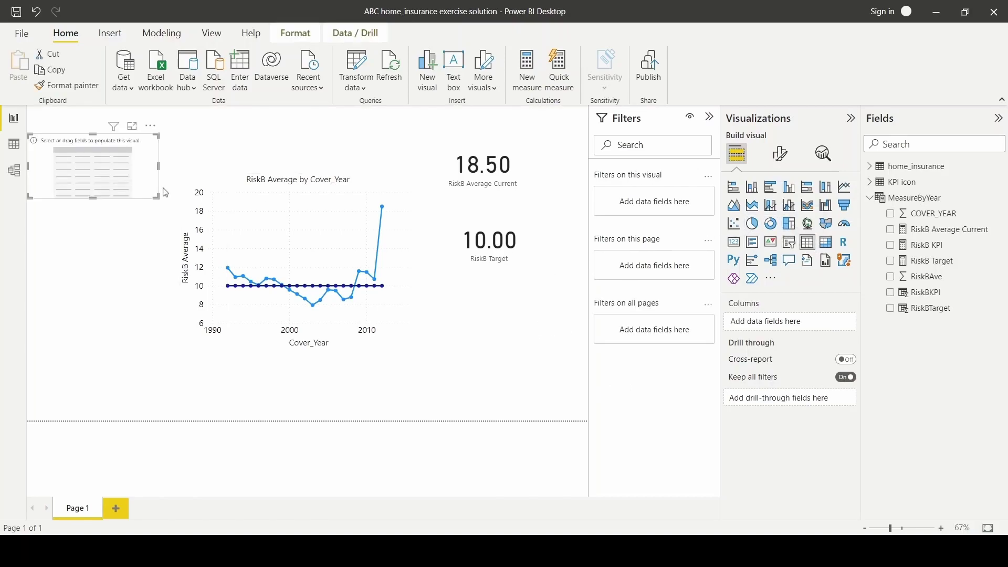
left_click_drag(124, 178, 522, 330)
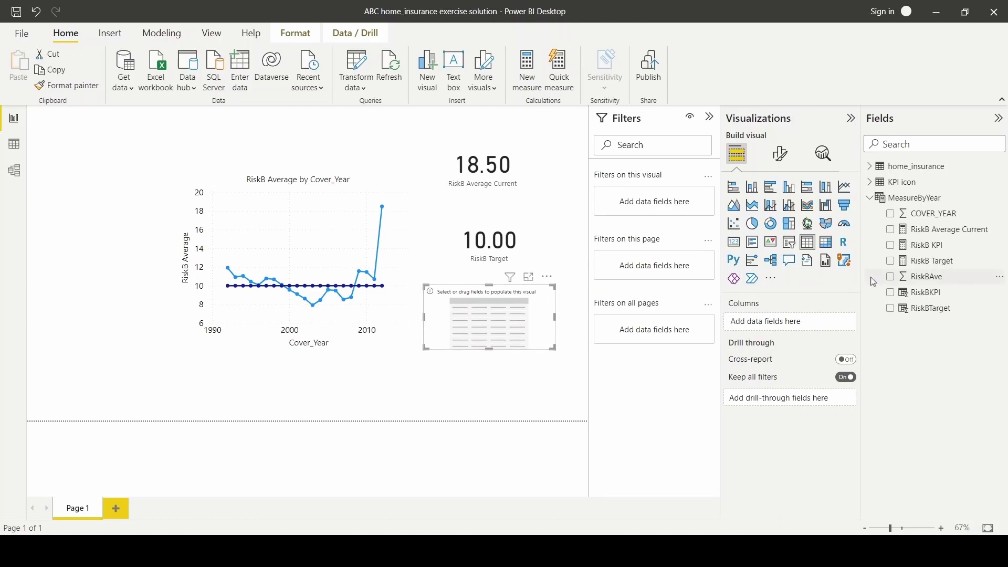
left_click_drag(946, 246, 816, 331)
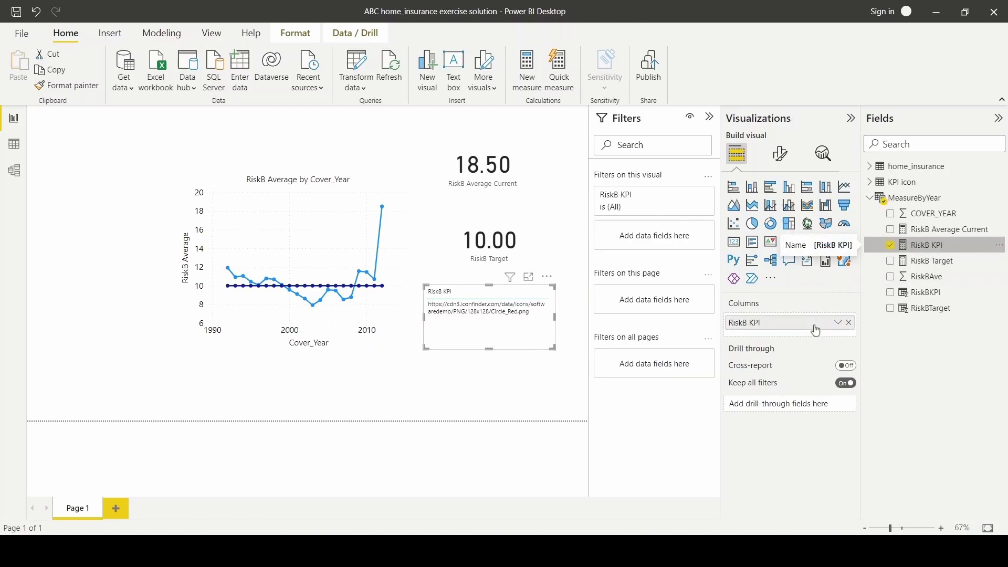
Set RiskB KPI's data category to Image URL and narrow the table to the red icon.
left_click(929, 245)
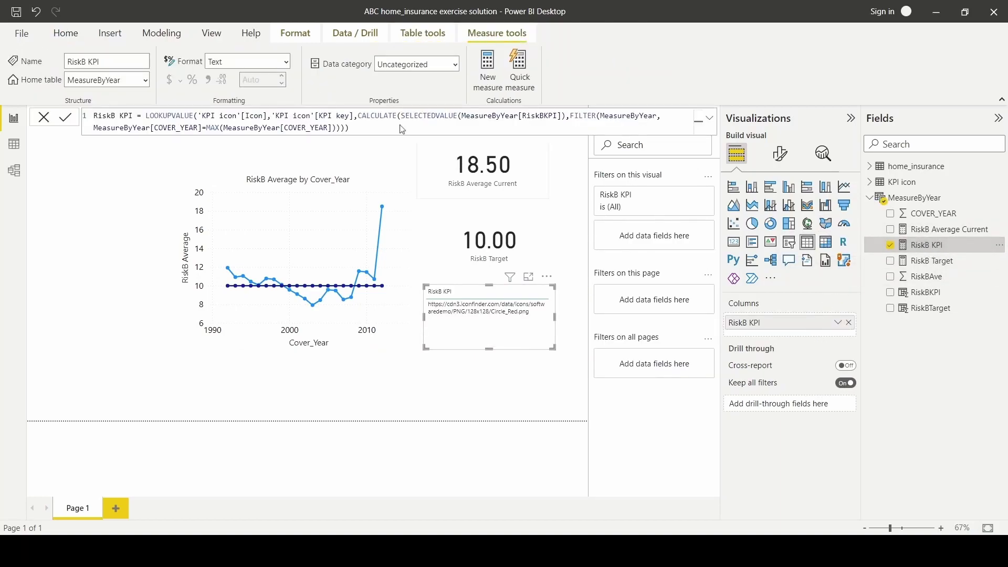
left_click(455, 64)
left_click(412, 319)
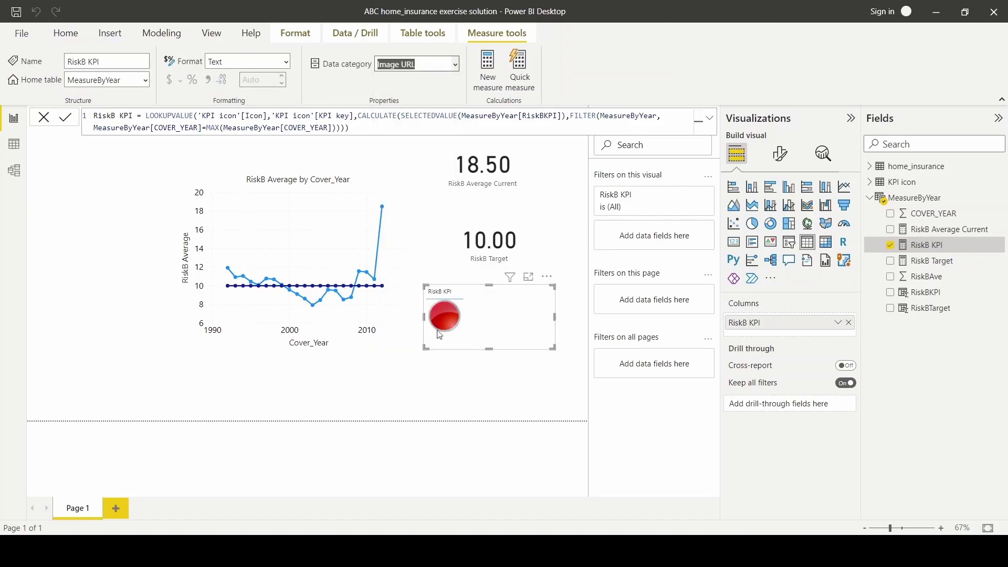
left_click_drag(553, 349, 497, 342)
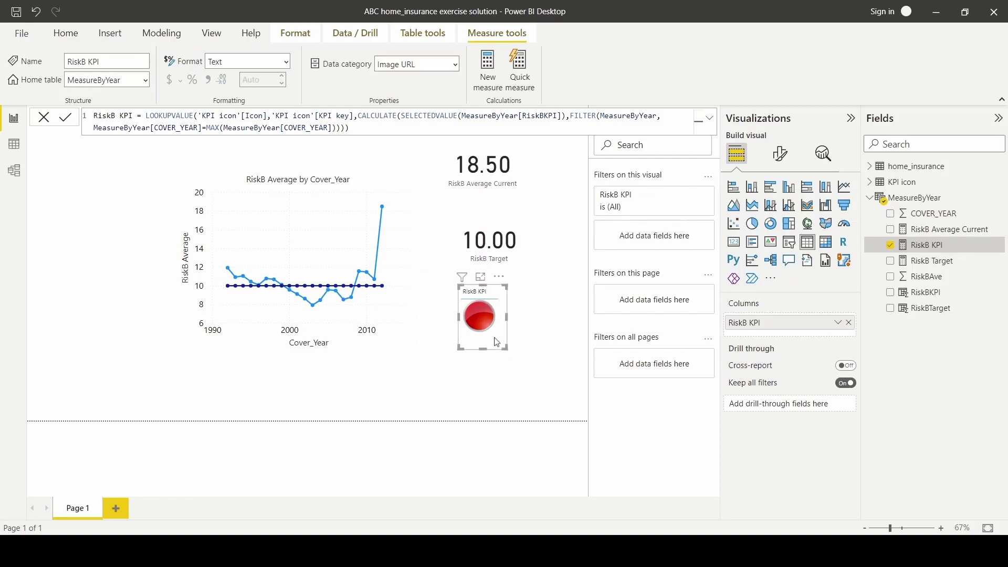